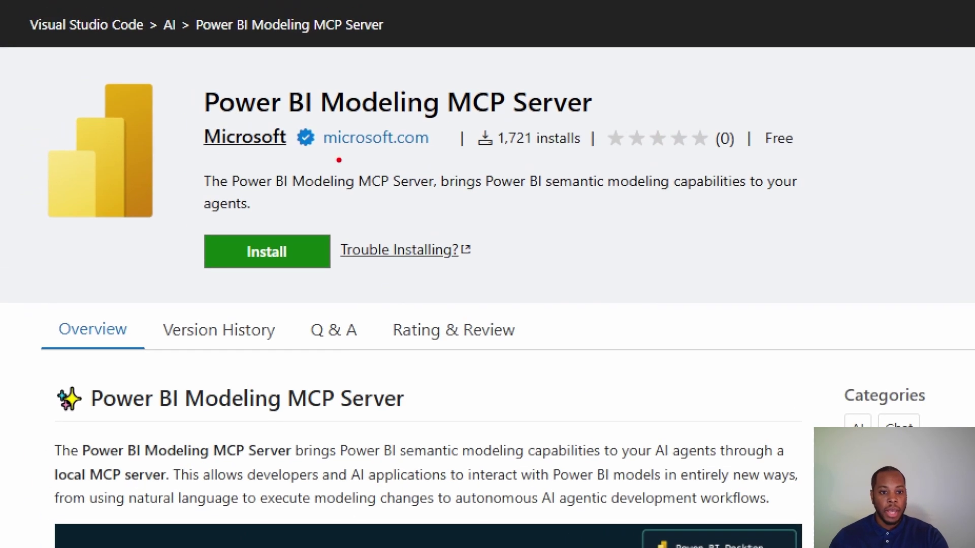
Underline the microsoft.com publisher link and the install count on the Marketplace page.
left_click_drag(330, 158, 405, 168)
left_click_drag(484, 148, 525, 159)
left_click(533, 162)
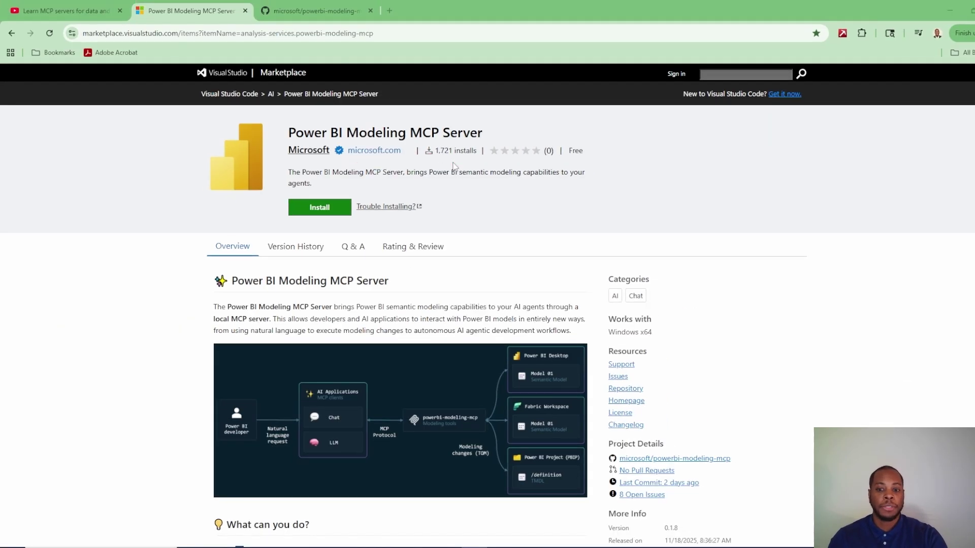
Highlight the 'Please read before use' heading, then pause and close the demo video.
scroll(501, 231, "down", 1)
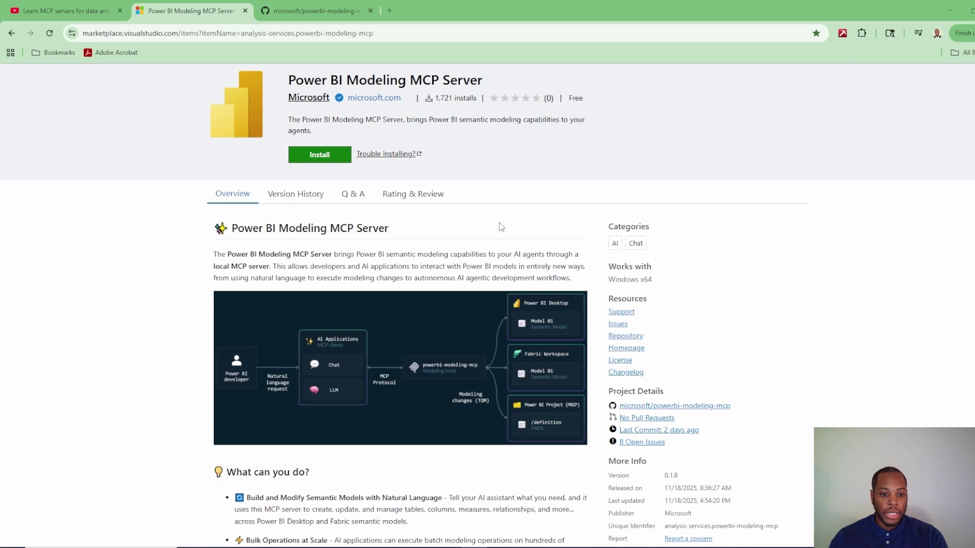
scroll(501, 227, "down", 1)
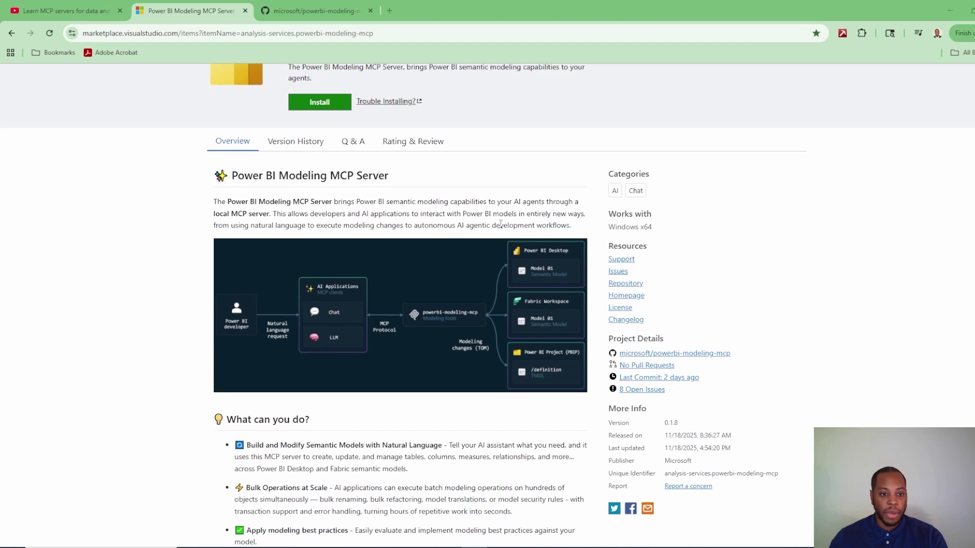
scroll(500, 226, "down", 2)
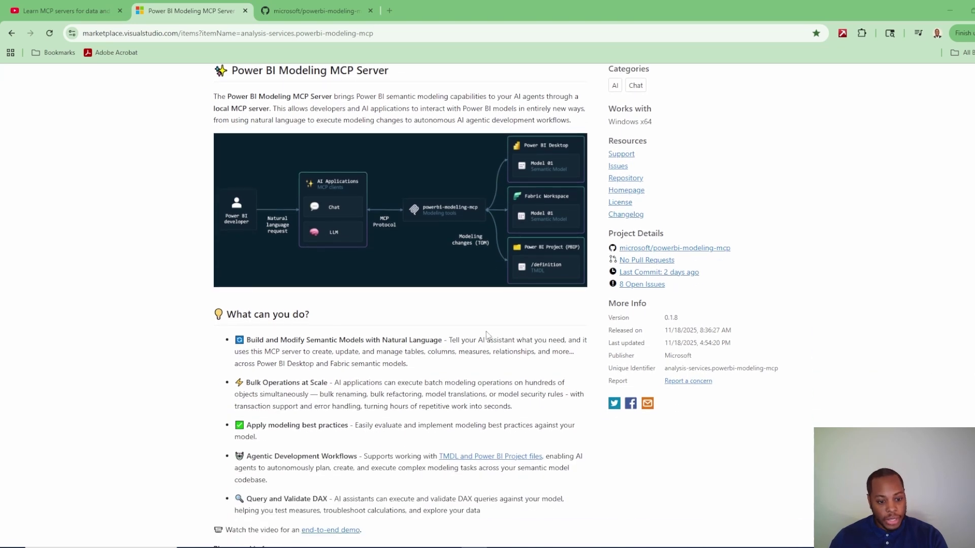
scroll(397, 393, "down", 2)
scroll(397, 393, "down", 1)
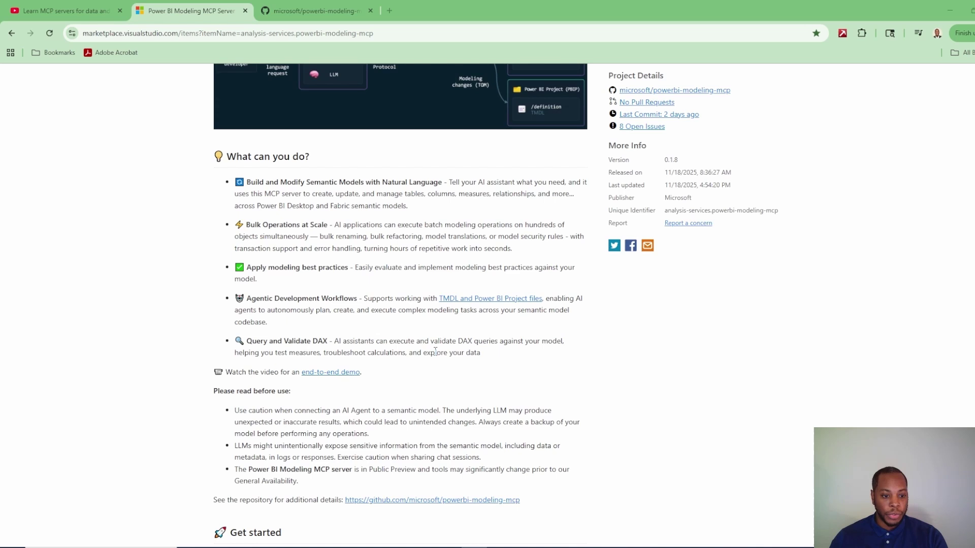
scroll(407, 349, "down", 2)
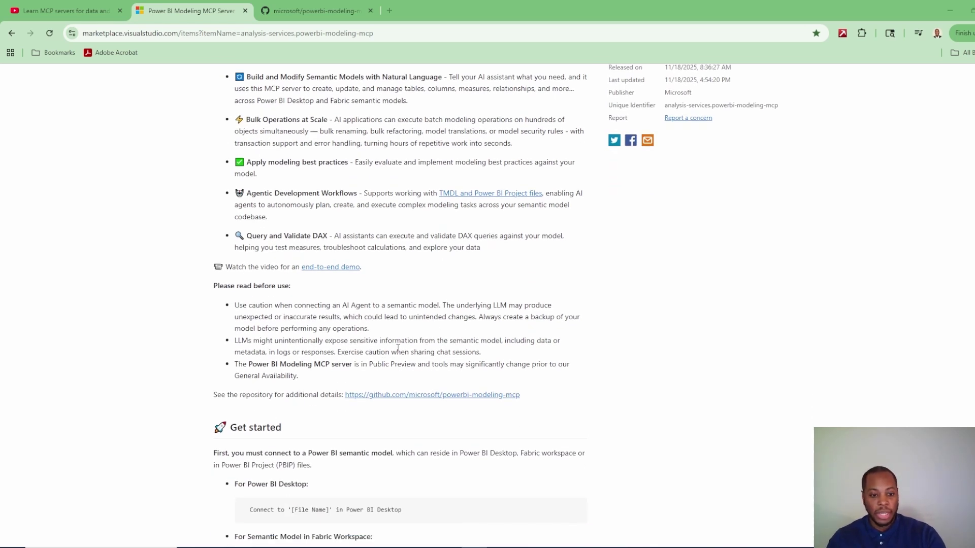
left_click_drag(331, 267, 334, 278)
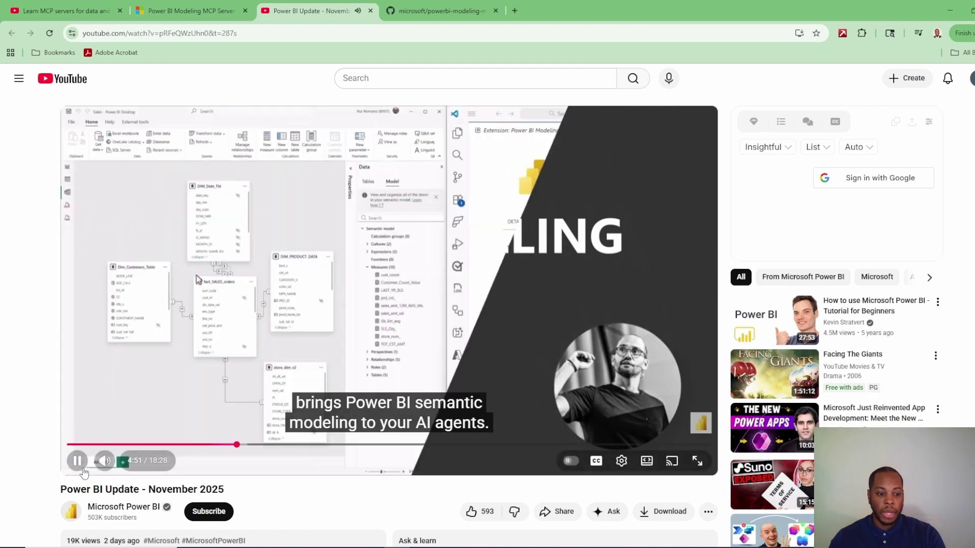
left_click(77, 460)
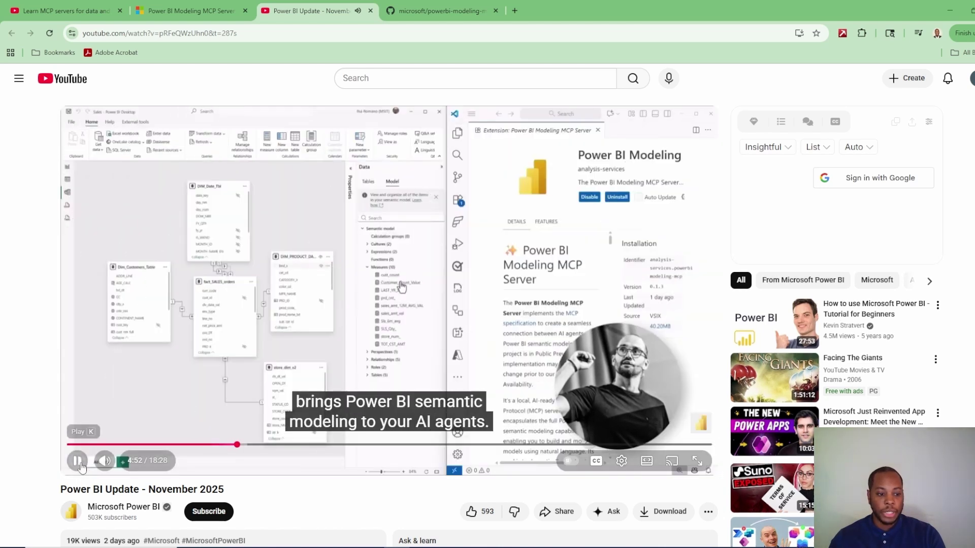
left_click(370, 11)
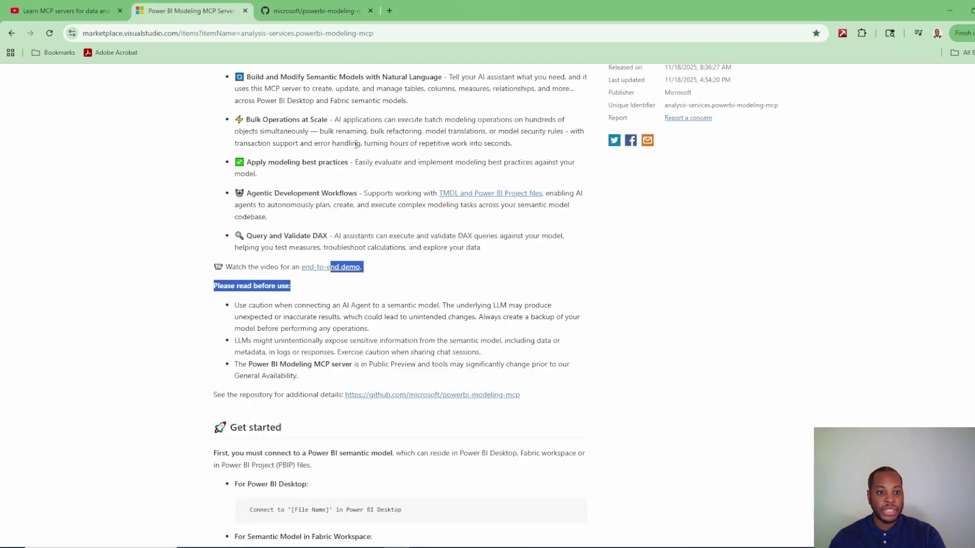
Underline the For Power BI Desktop connection example and review the Example scenarios table.
scroll(457, 283, "down", 2)
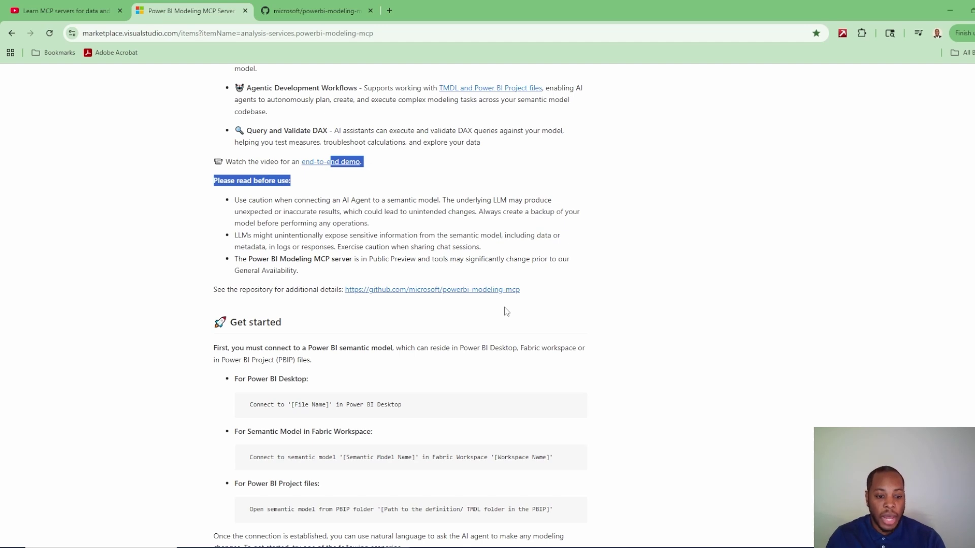
scroll(506, 312, "down", 2)
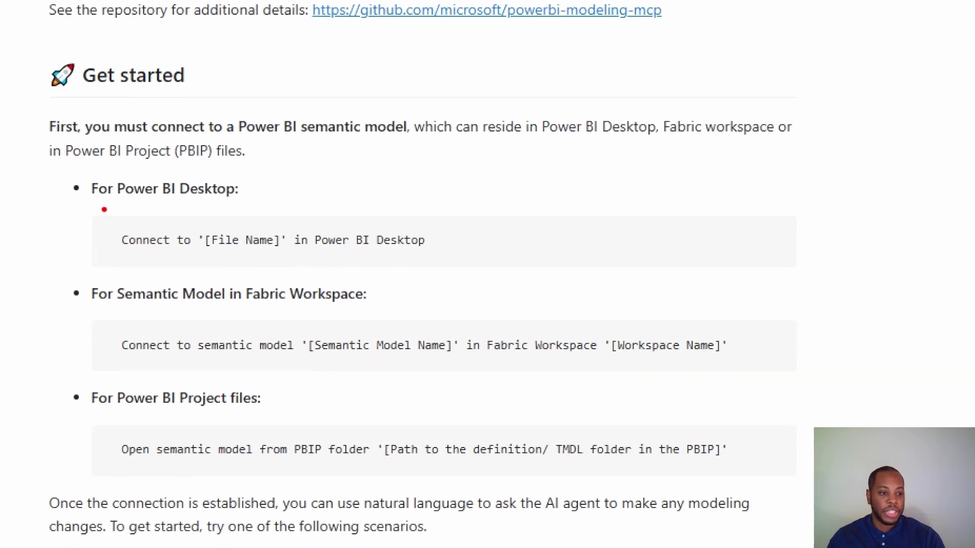
left_click_drag(89, 200, 230, 206)
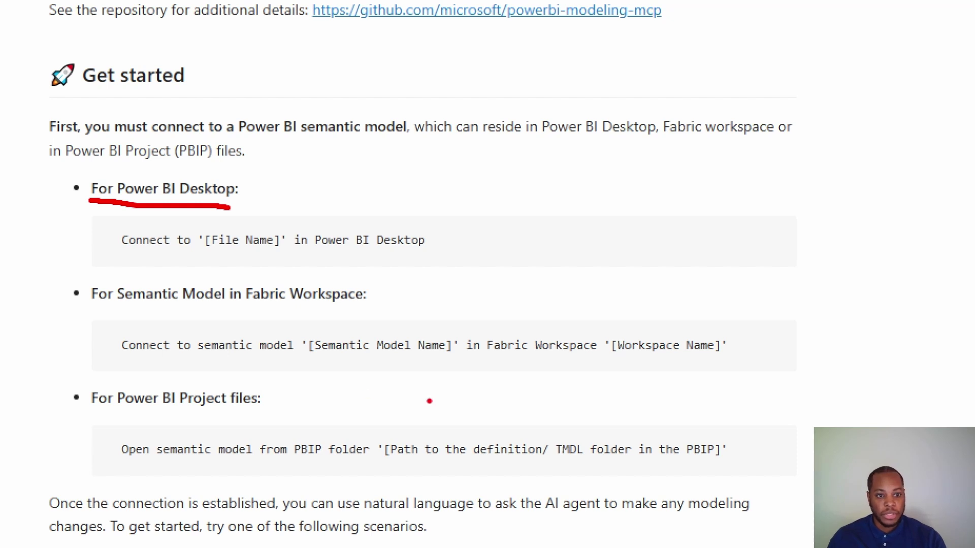
key("Escape")
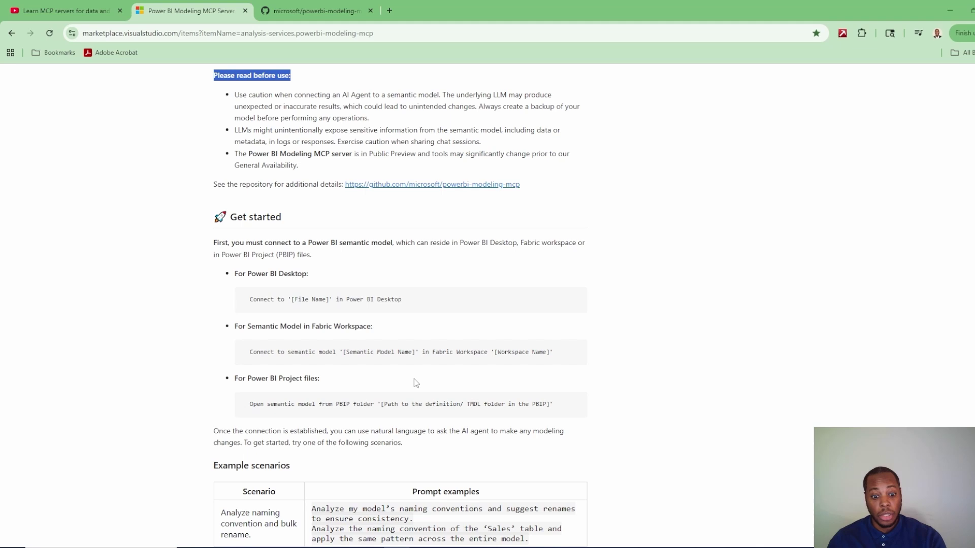
scroll(413, 379, "down", 4)
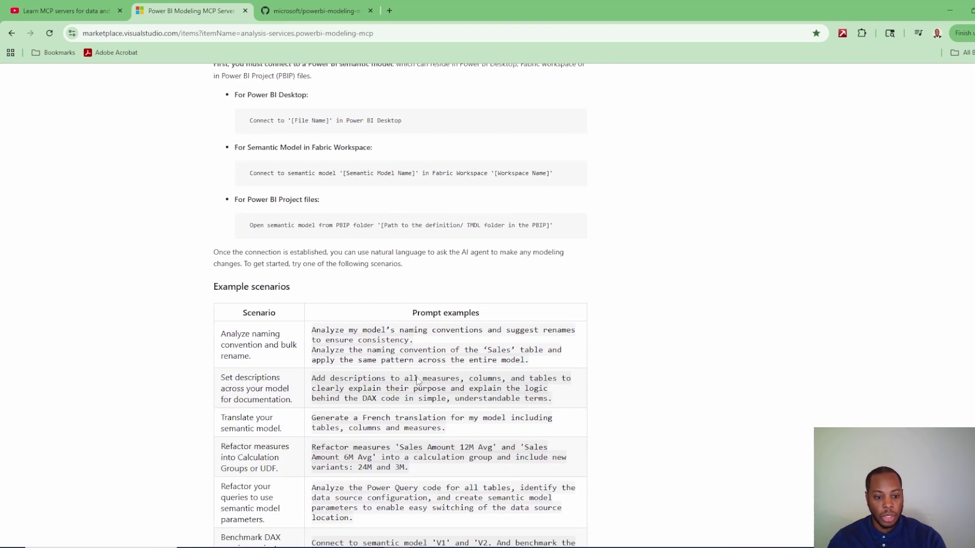
scroll(418, 381, "down", 1)
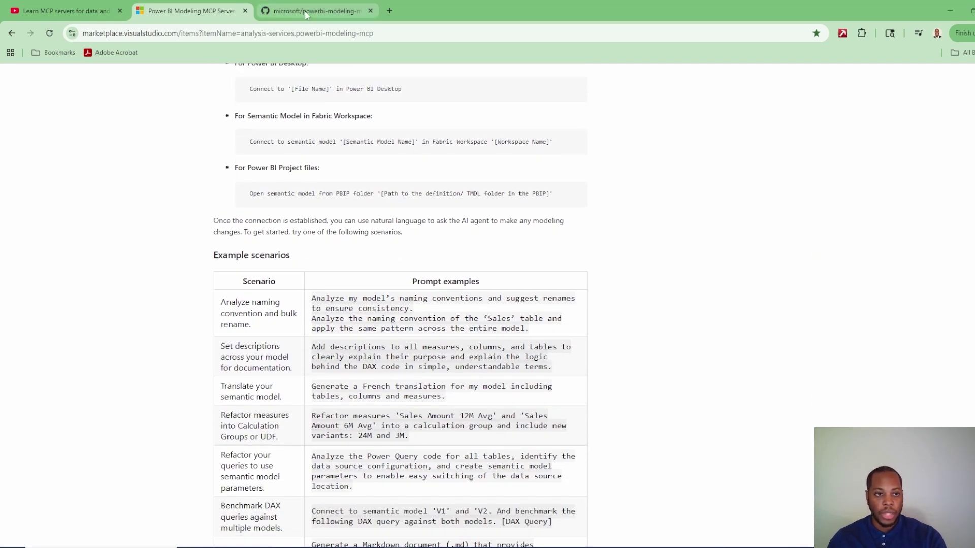
scroll(416, 305, "up", 6)
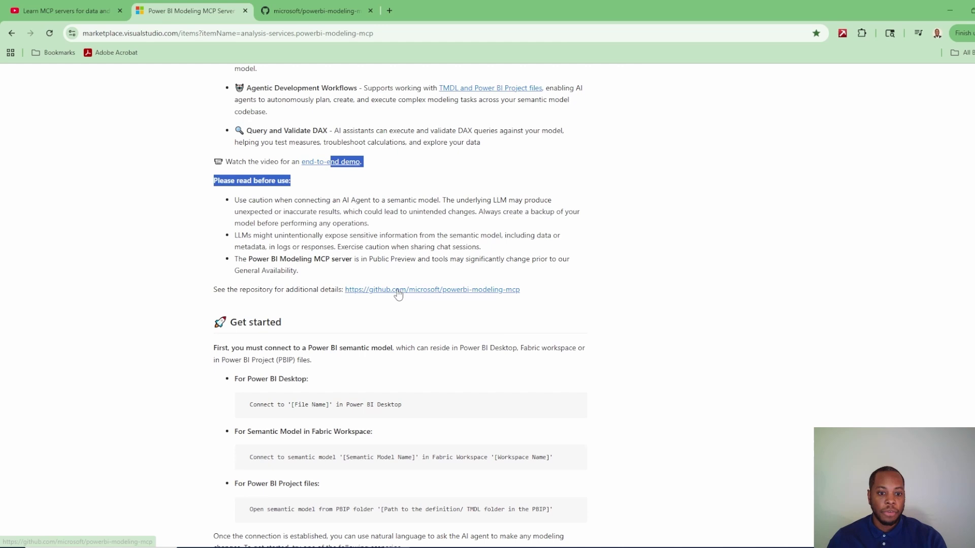
Bring up the powerbi-modeling-mcp GitHub README and find the Manual install steps and JSON config.
left_click(305, 11)
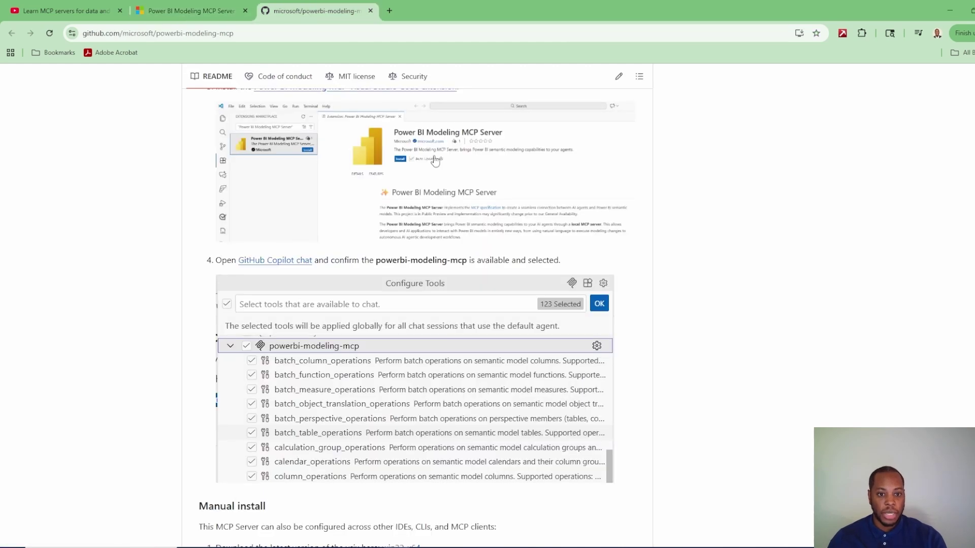
scroll(564, 276, "up", 3)
scroll(564, 276, "up", 15)
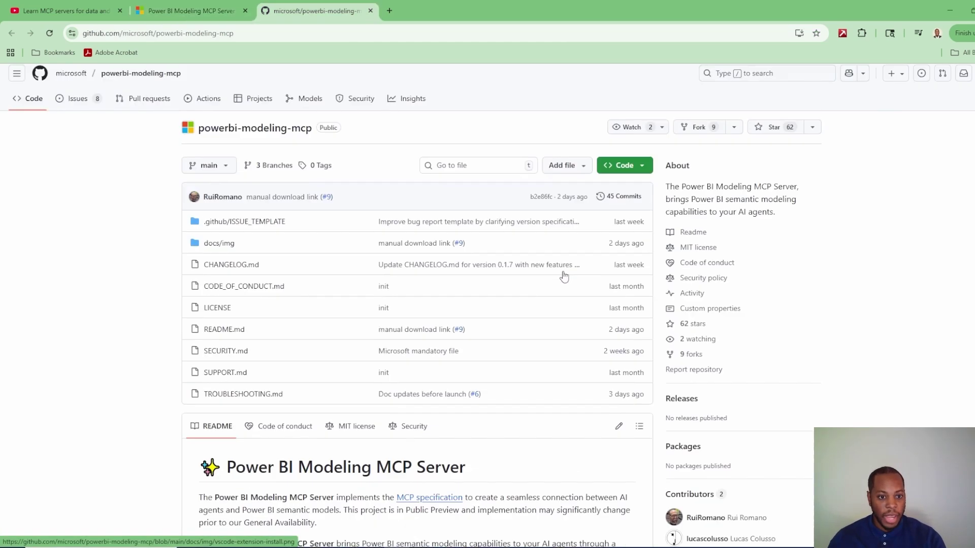
scroll(564, 275, "down", 6)
scroll(564, 275, "up", 6)
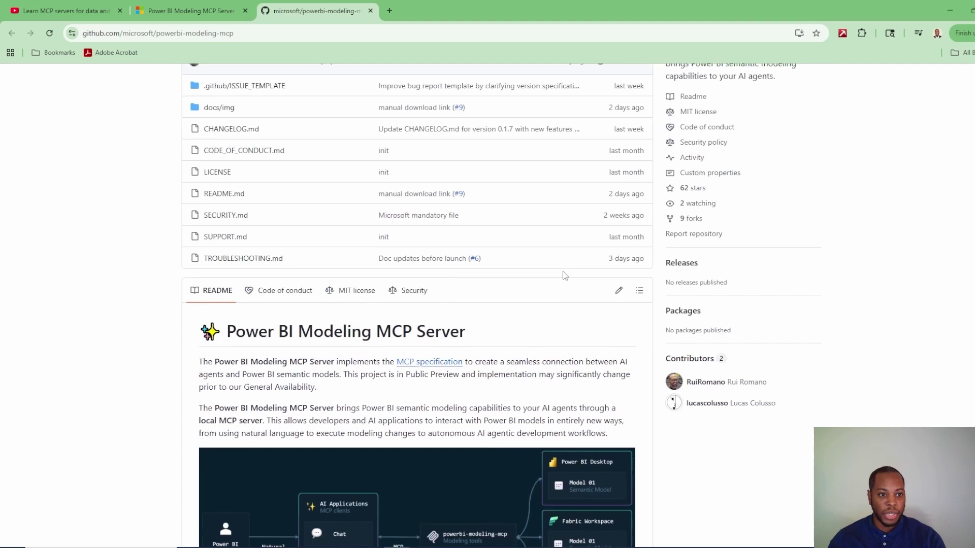
scroll(563, 276, "down", 6)
scroll(564, 276, "down", 5)
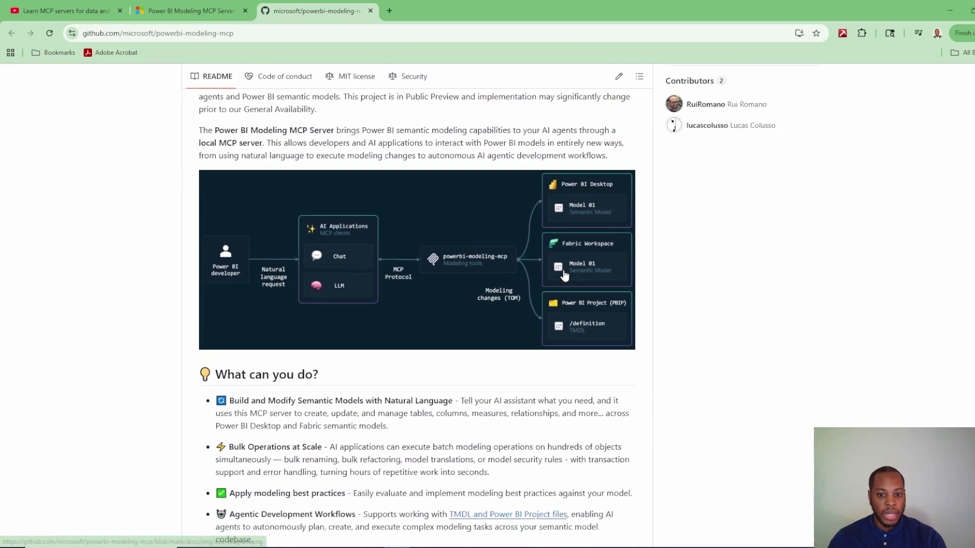
scroll(565, 275, "down", 4)
scroll(565, 274, "down", 6)
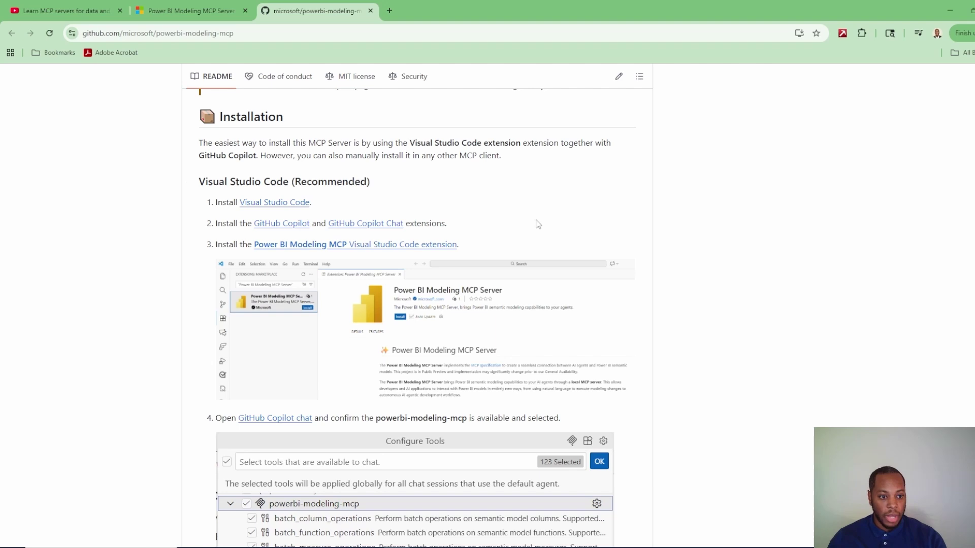
Scroll further down the README to the Get started connection instructions.
scroll(516, 245, "down", 2)
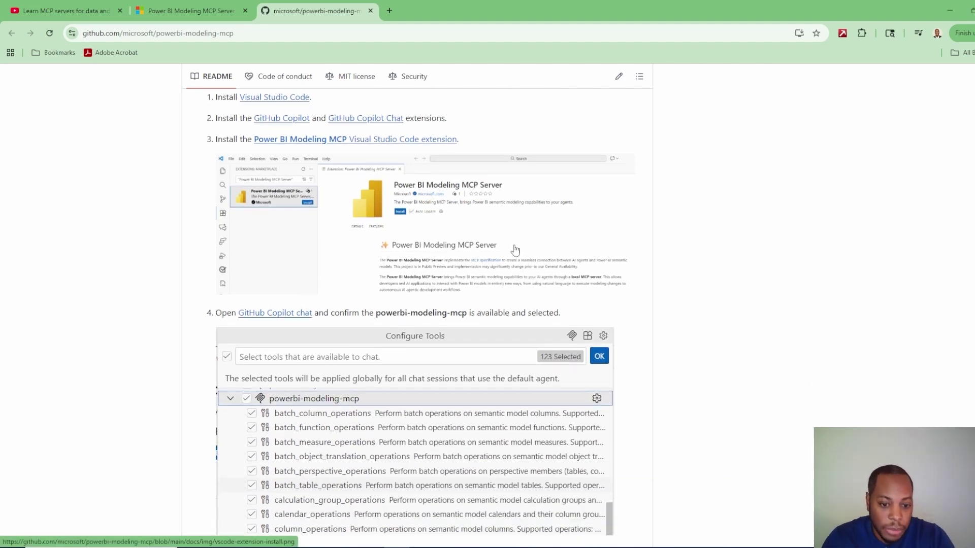
scroll(517, 247, "up", 1)
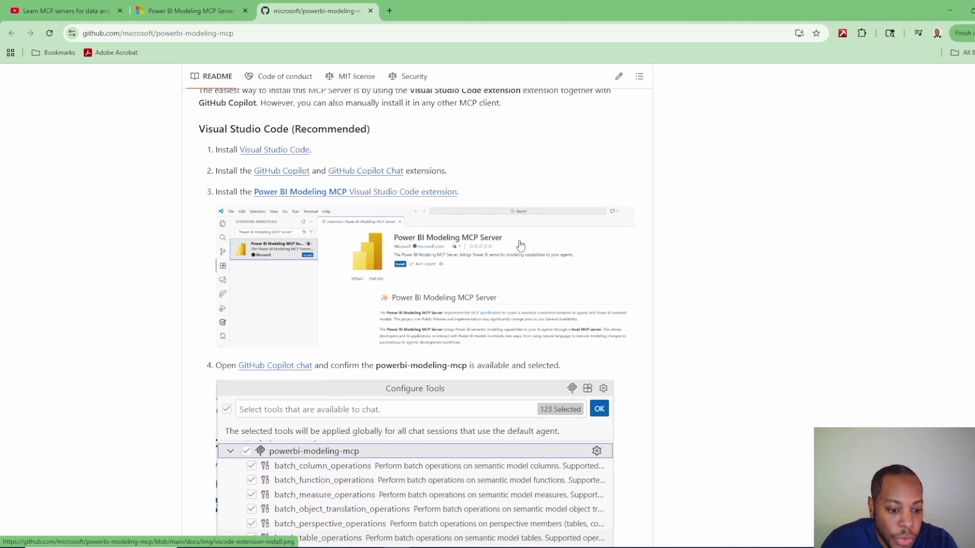
scroll(520, 246, "down", 8)
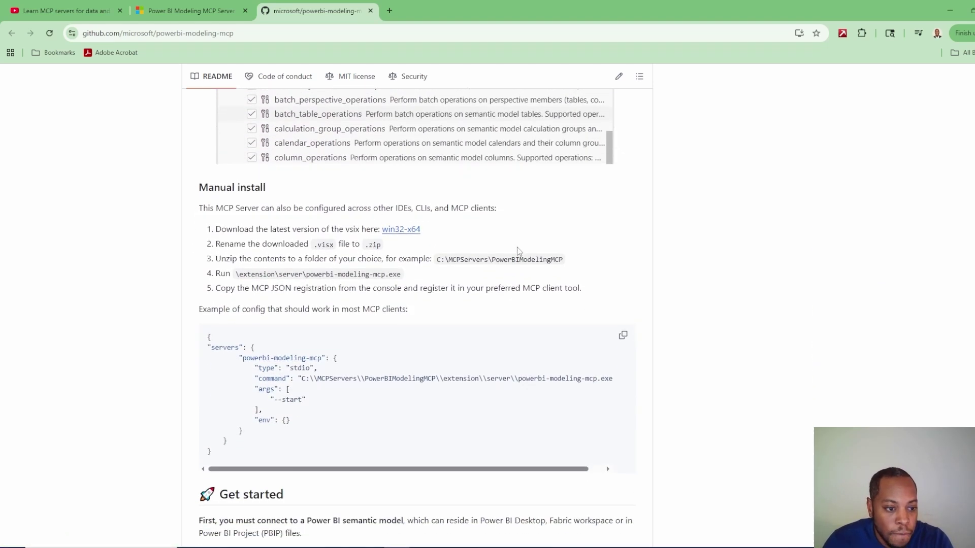
scroll(519, 250, "down", 1)
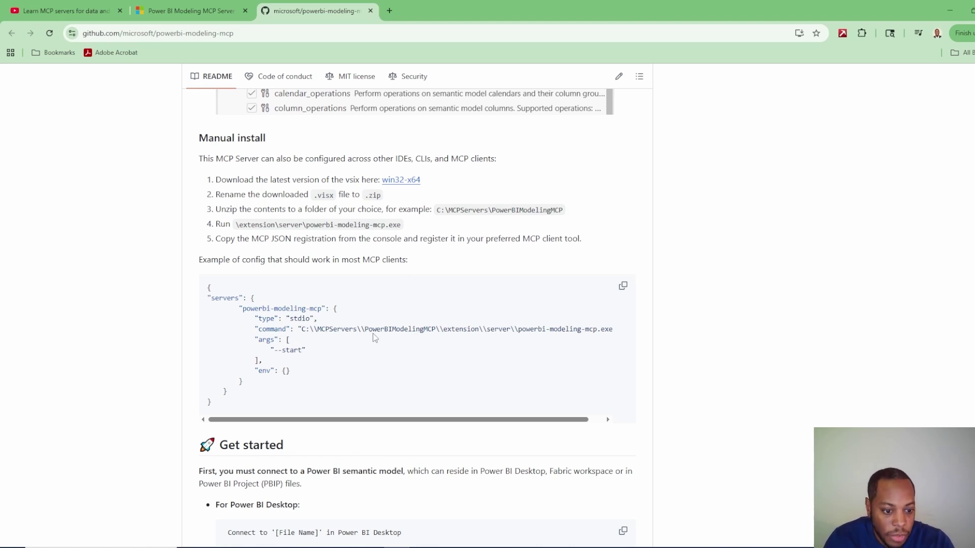
scroll(370, 341, "down", 3)
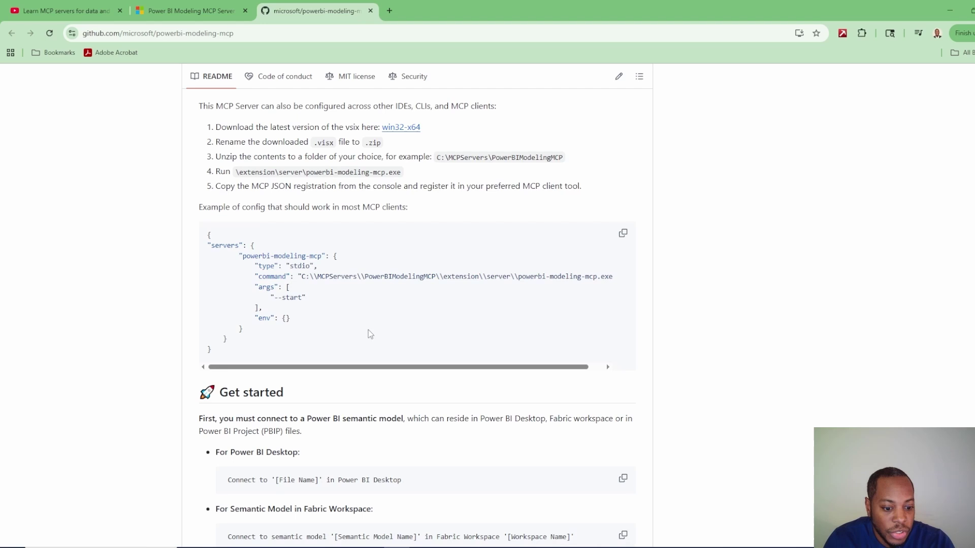
scroll(371, 331, "down", 1)
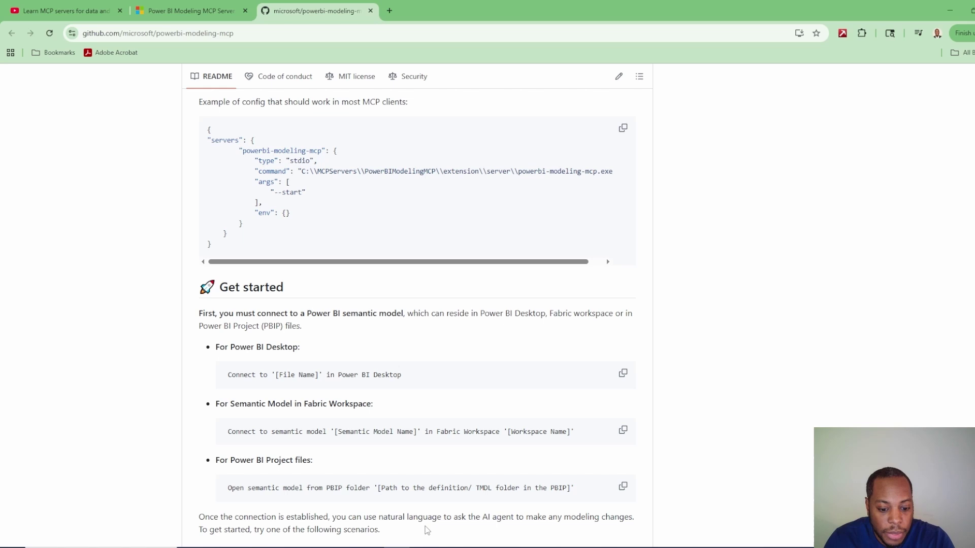
Browse the 'Learn MCP servers for data and analytics!' YouTube video page, then go back to the README.
left_click(84, 14)
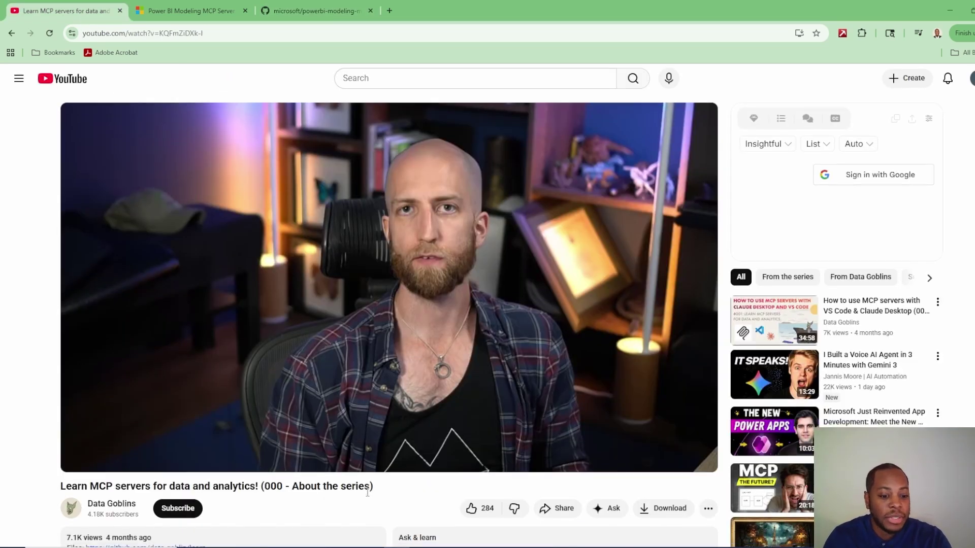
scroll(370, 495, "down", 1)
scroll(370, 489, "up", 1)
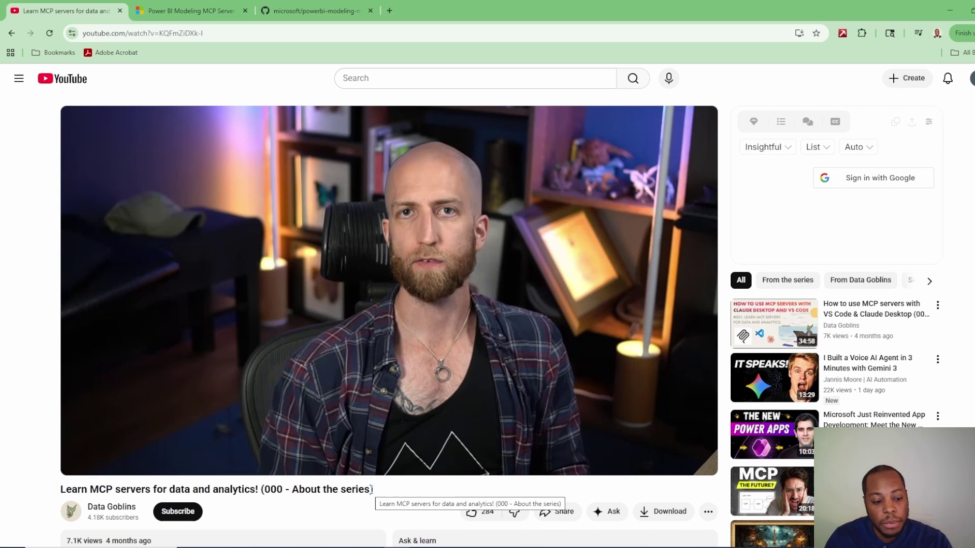
scroll(372, 490, "down", 2)
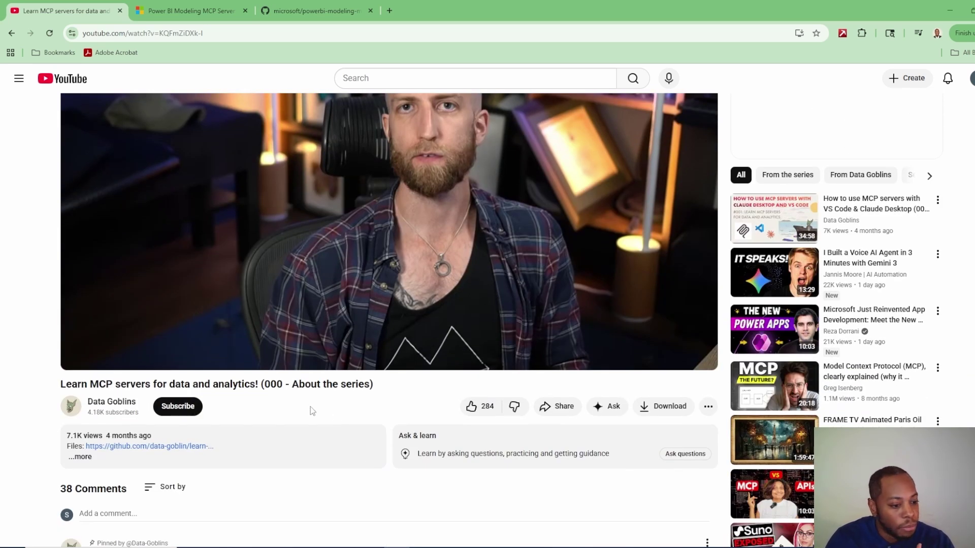
scroll(309, 407, "up", 2)
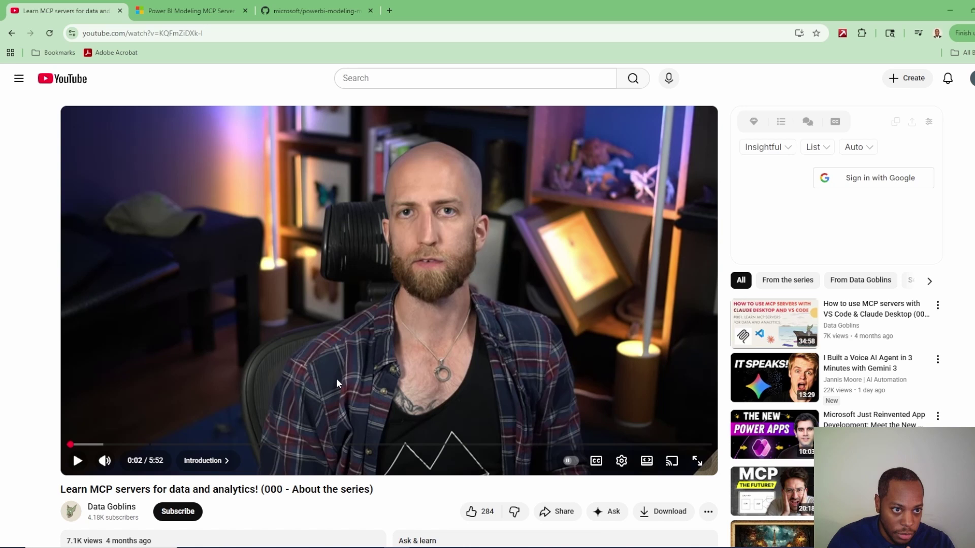
left_click(304, 11)
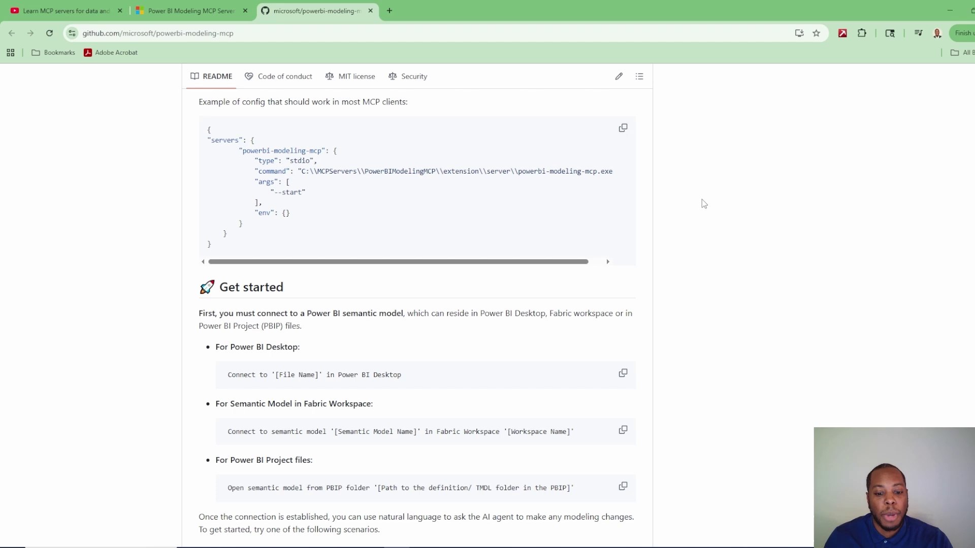
Scroll the README back up to Manual install, then switch to the Claude desktop app.
scroll(502, 351, "up", 2)
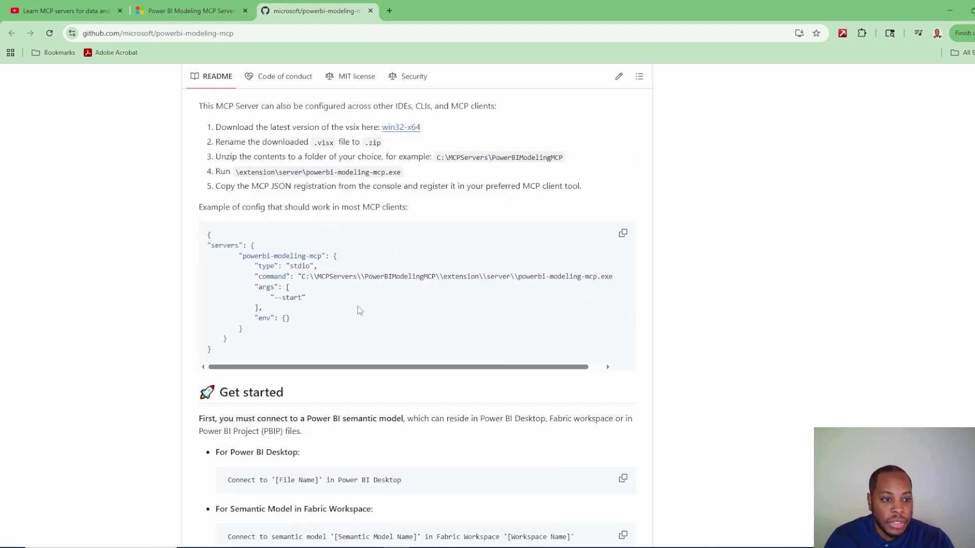
scroll(360, 310, "up", 1)
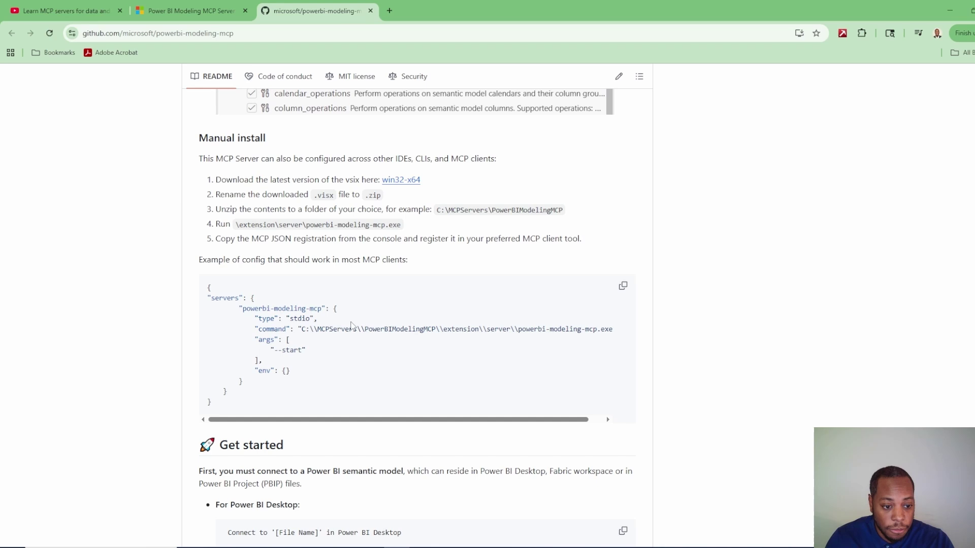
key("alt+Tab")
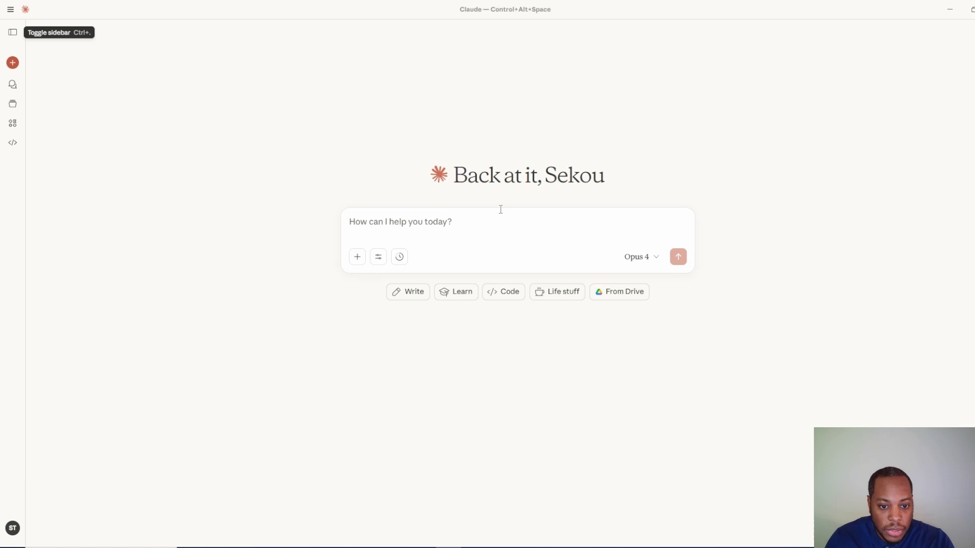
Switch from Claude to the 'NBA 2025-2026 Season' report in Power BI Desktop.
key("alt+Tab")
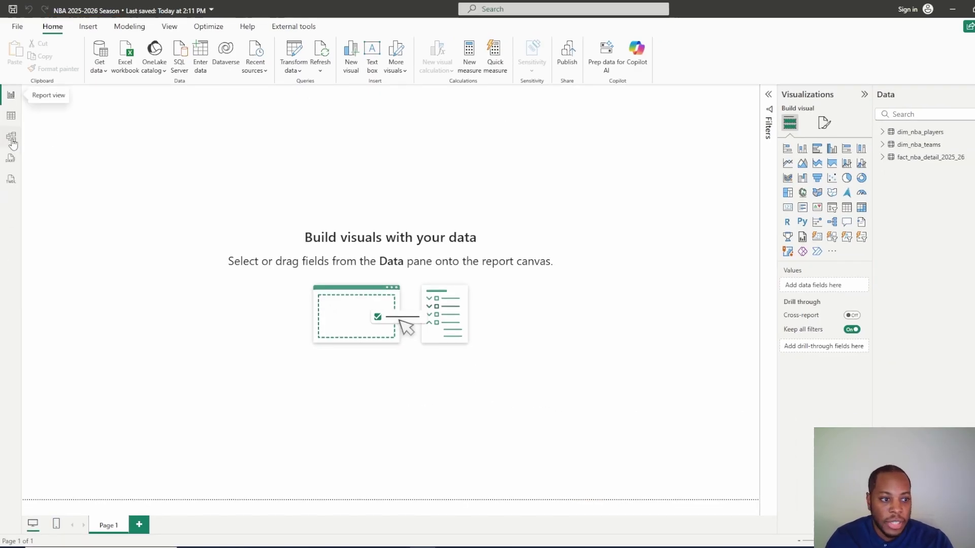
In Model view, reposition the dim_nba_players and dim_nba_teams cards.
left_click(10, 137)
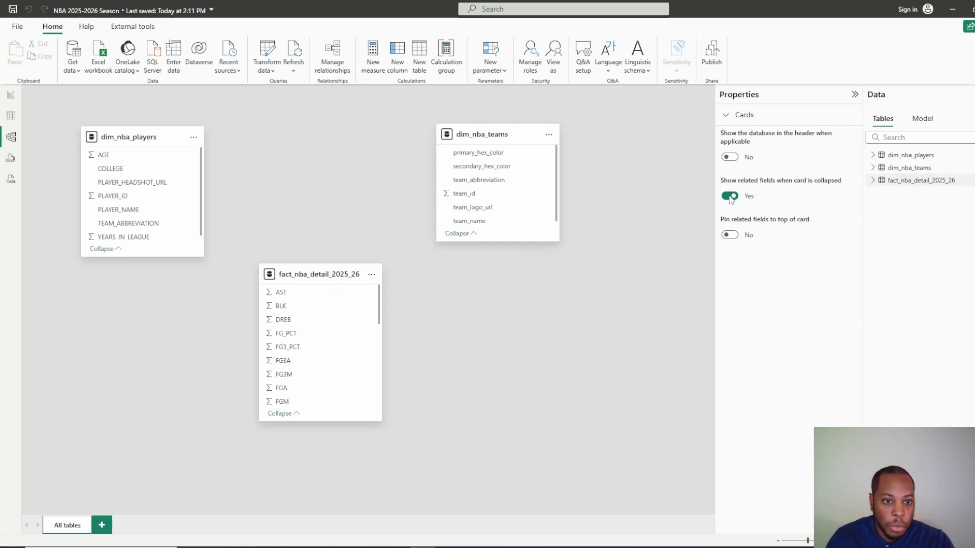
left_click_drag(138, 135, 152, 135)
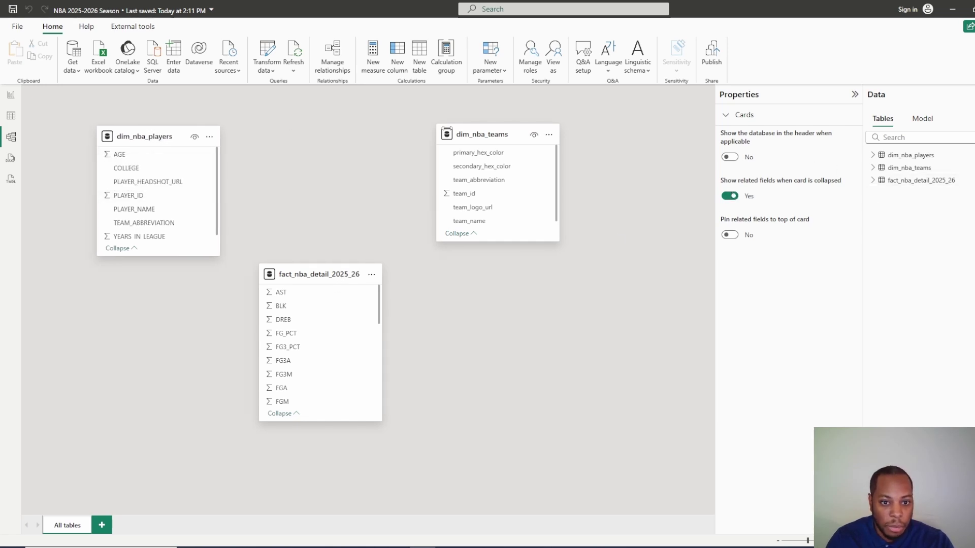
left_click_drag(483, 134, 483, 144)
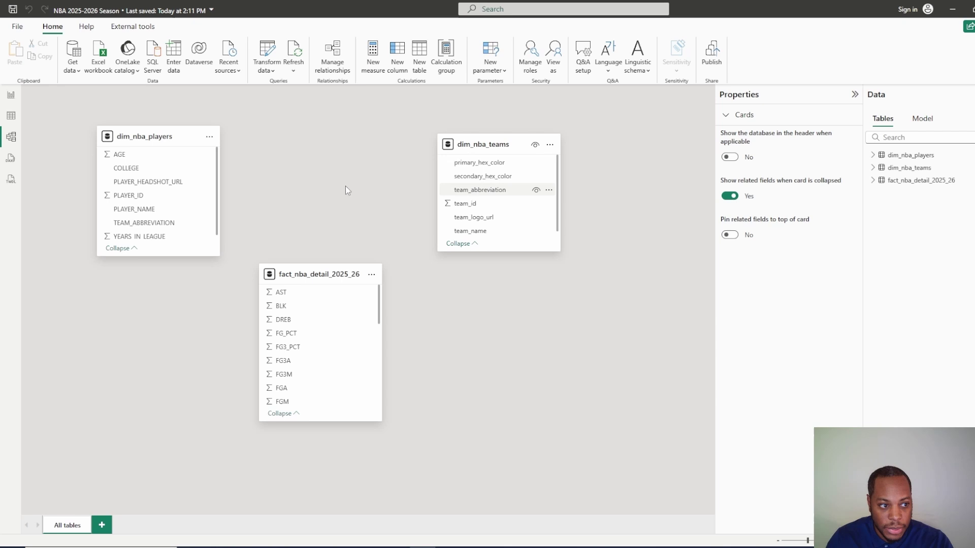
Inspect the rows of dim_nba_players, dim_nba_teams and fact_nba_detail_2025_26 in Table view, then return to Model view.
left_click(11, 116)
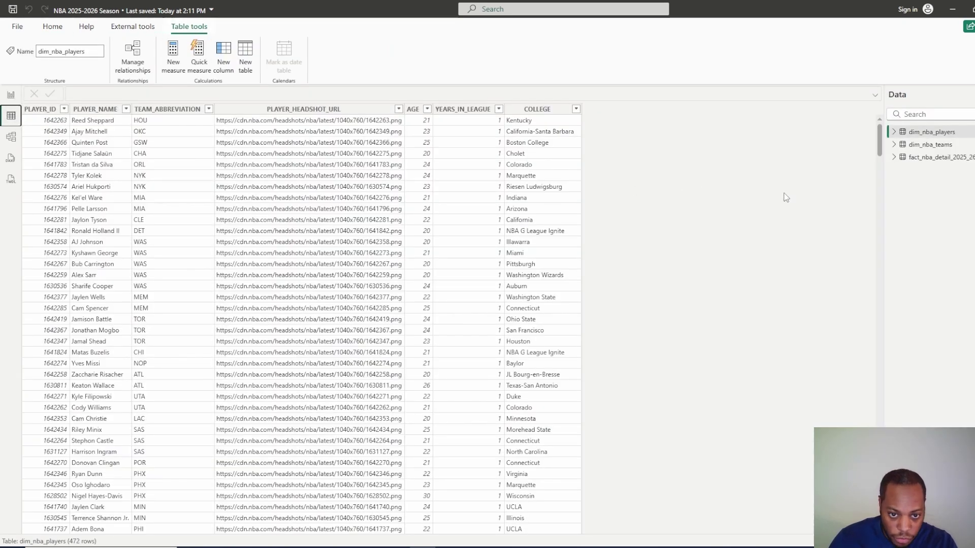
left_click(923, 162)
left_click(919, 145)
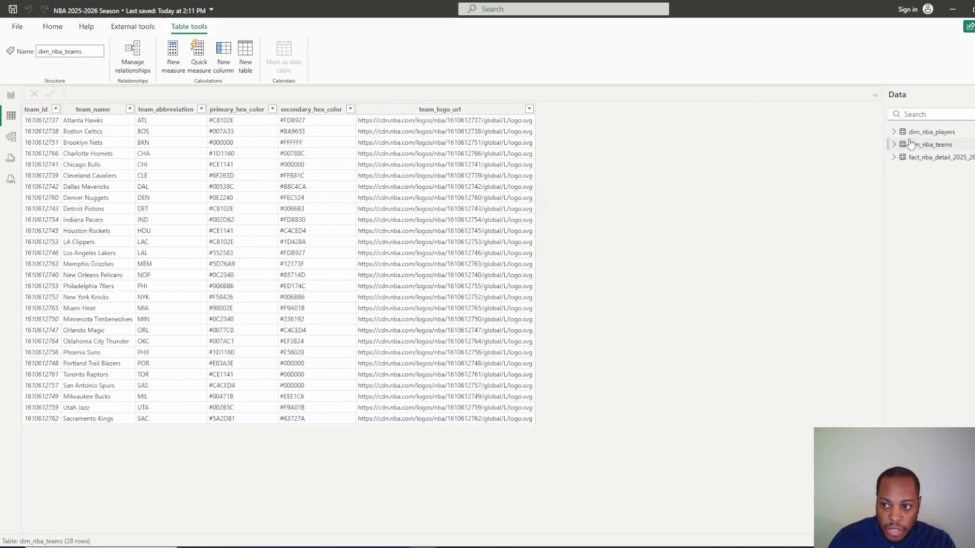
left_click(923, 133)
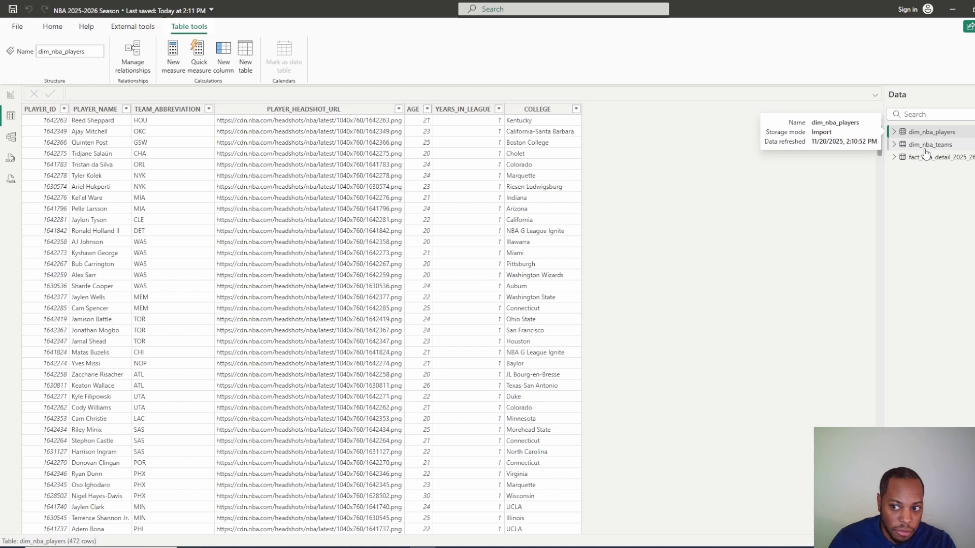
left_click(923, 157)
left_click(10, 137)
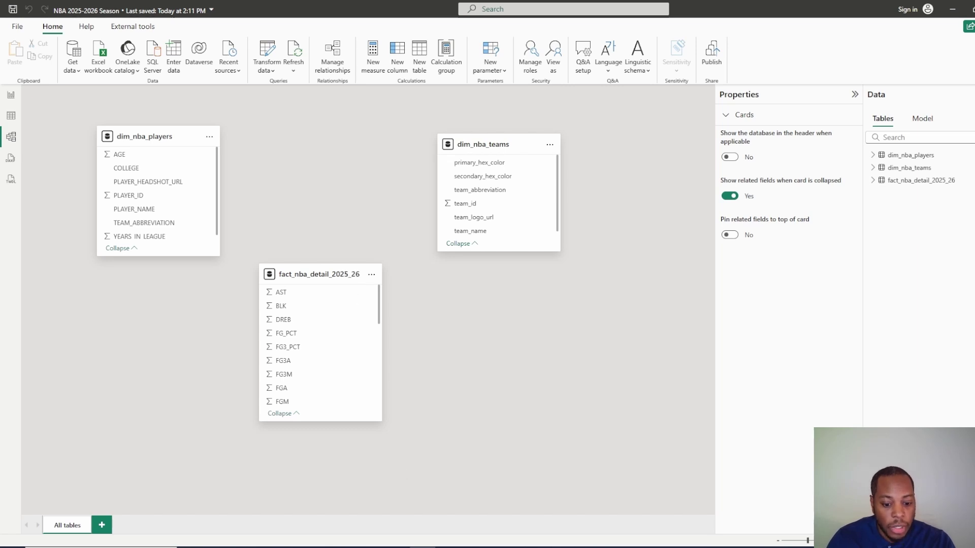
Check that all powerbi-modeling-mcp tool toggles are enabled in Claude, then bring Power BI's model view forward.
key("alt+Tab")
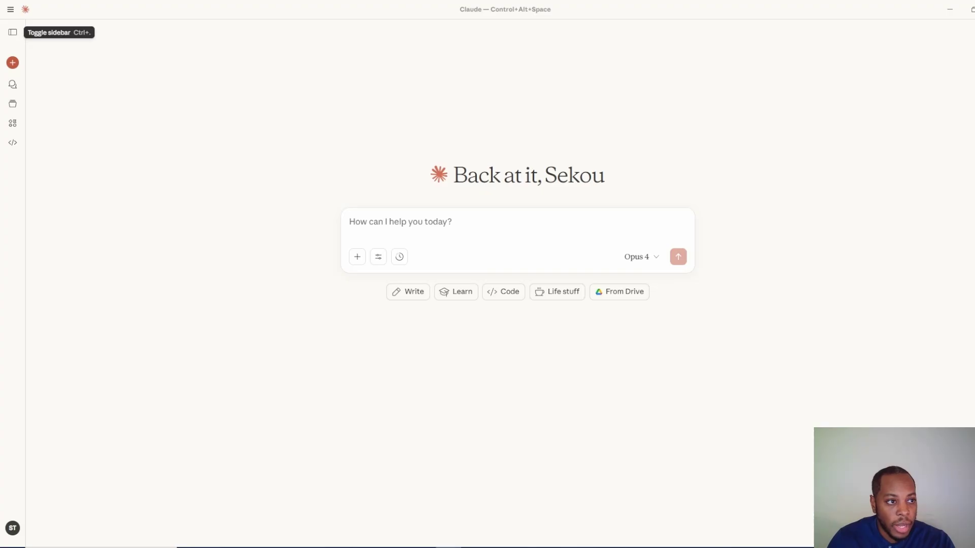
left_click(377, 261)
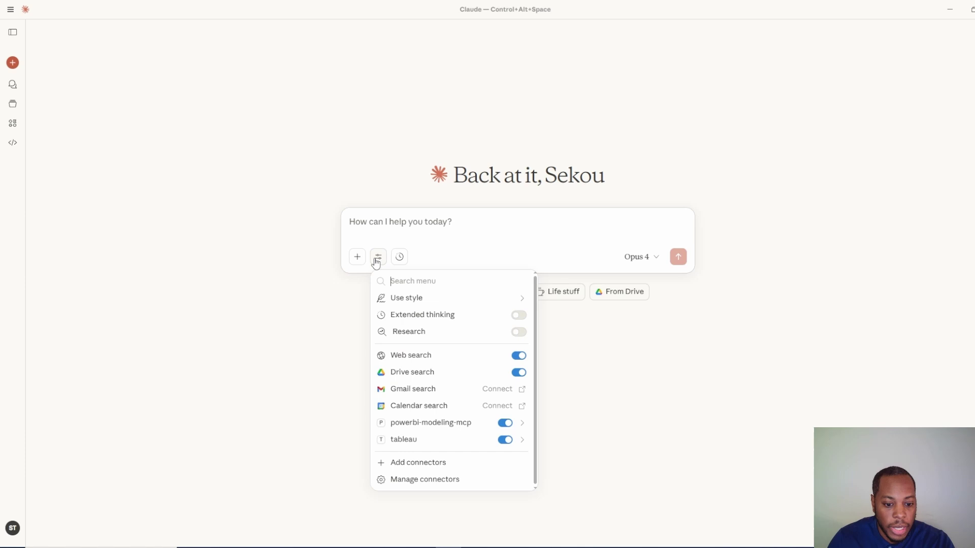
left_click(478, 426)
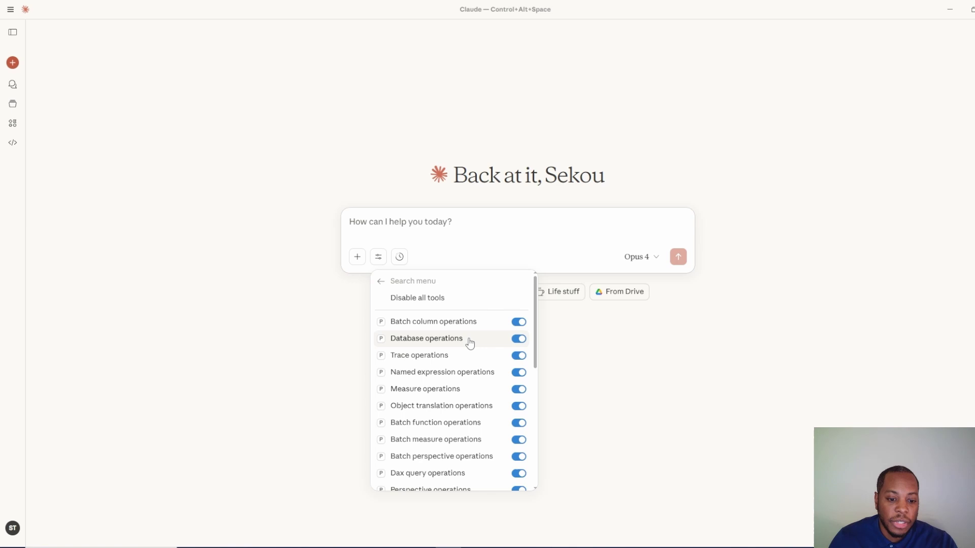
scroll(470, 345, "down", 3)
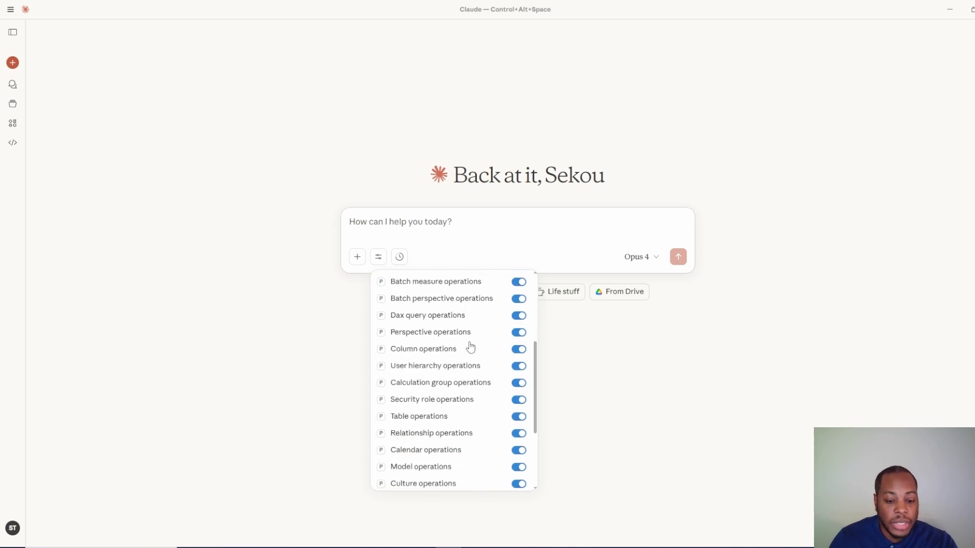
scroll(469, 347, "down", 3)
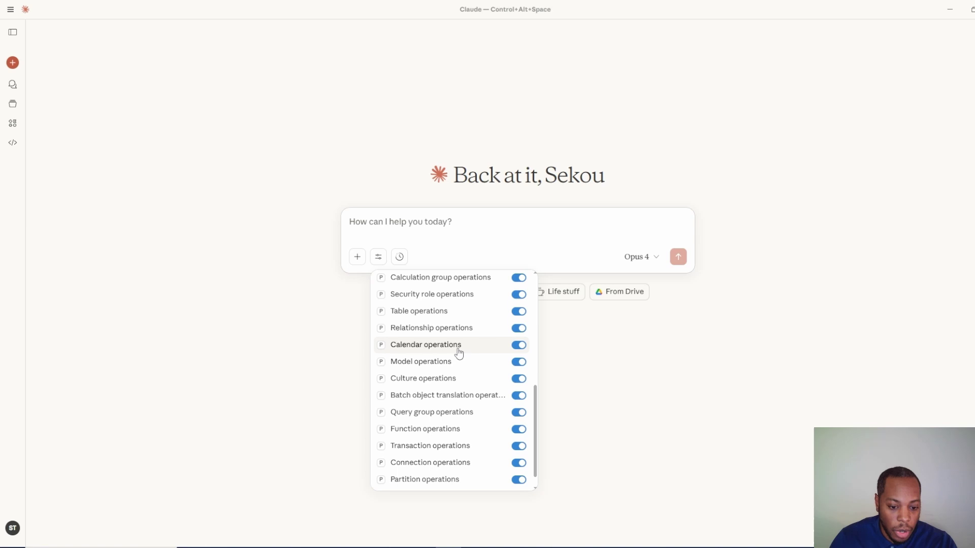
scroll(453, 459, "up", 6)
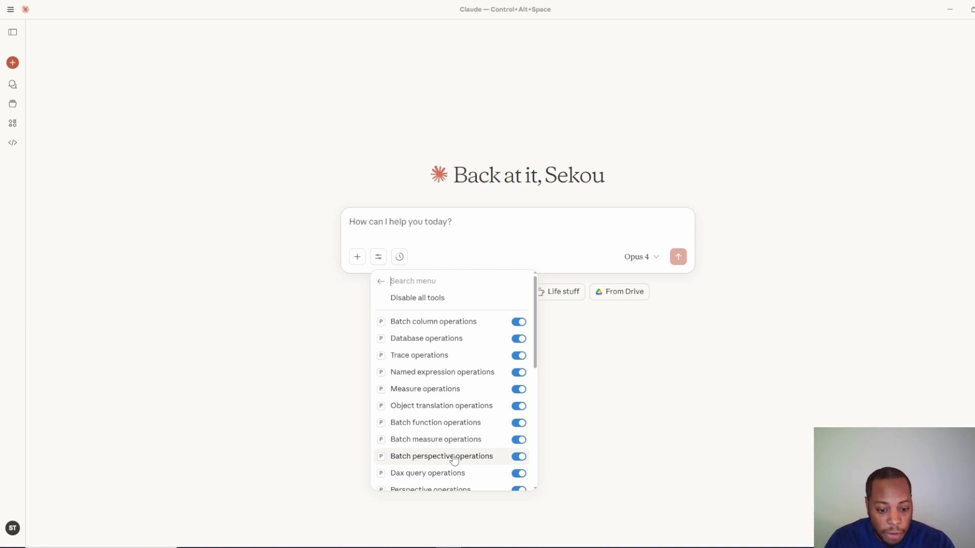
scroll(451, 371, "down", 10)
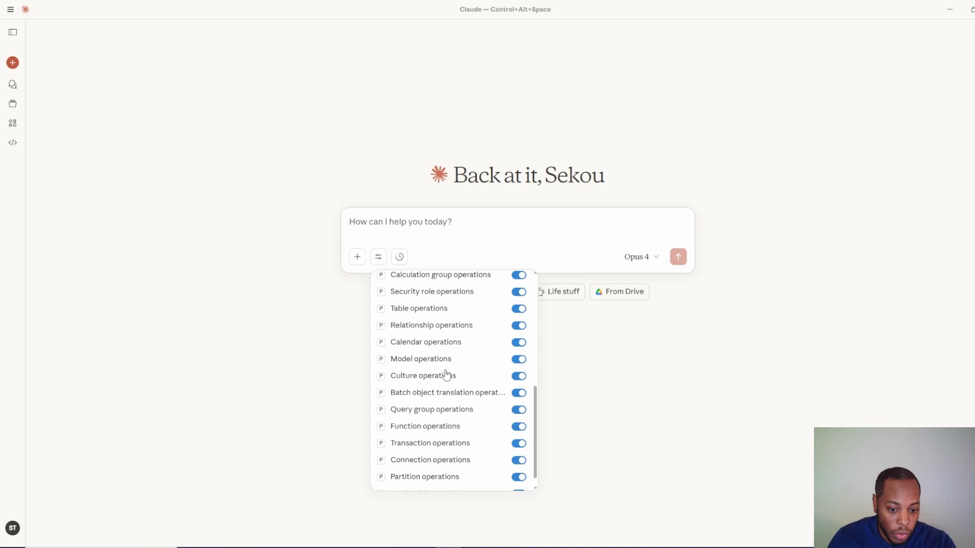
scroll(452, 396, "up", 10)
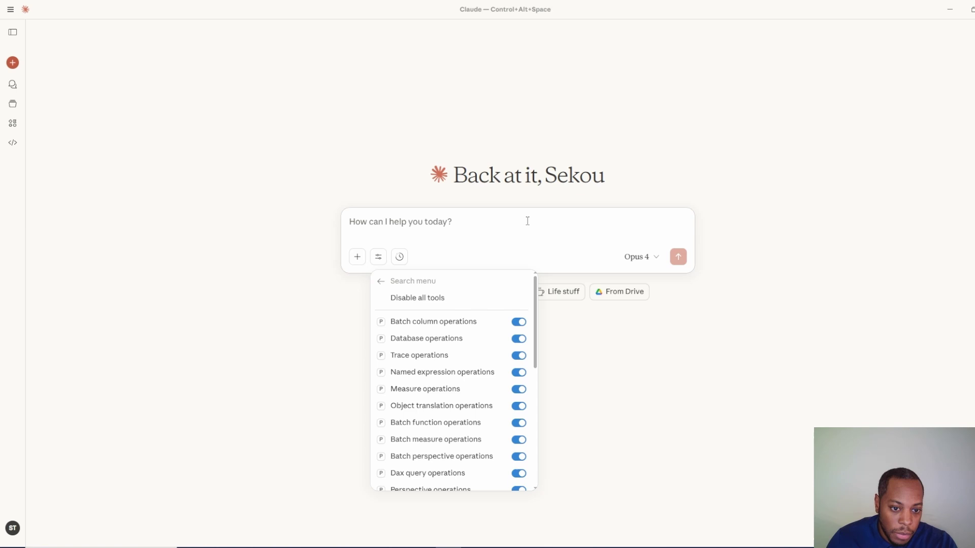
key("Escape")
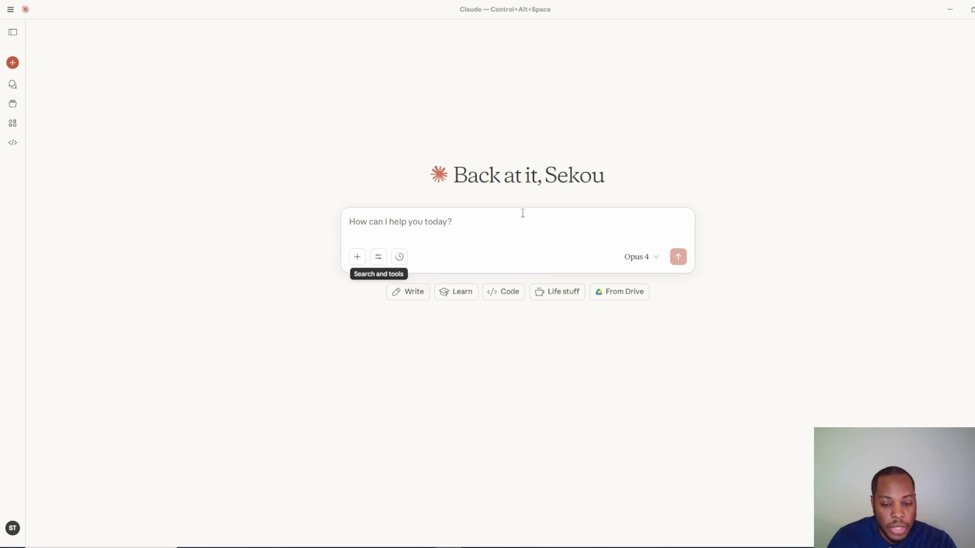
left_click(434, 544)
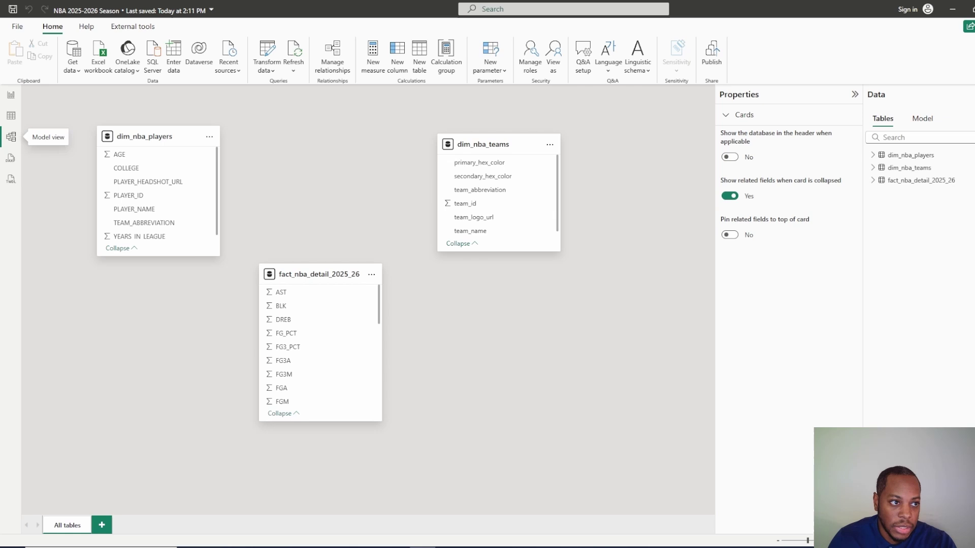
Ask Claude 'Connect to NBA Season 2025-2026 Power BI workbook' and check the Power BI window.
key("alt+Tab")
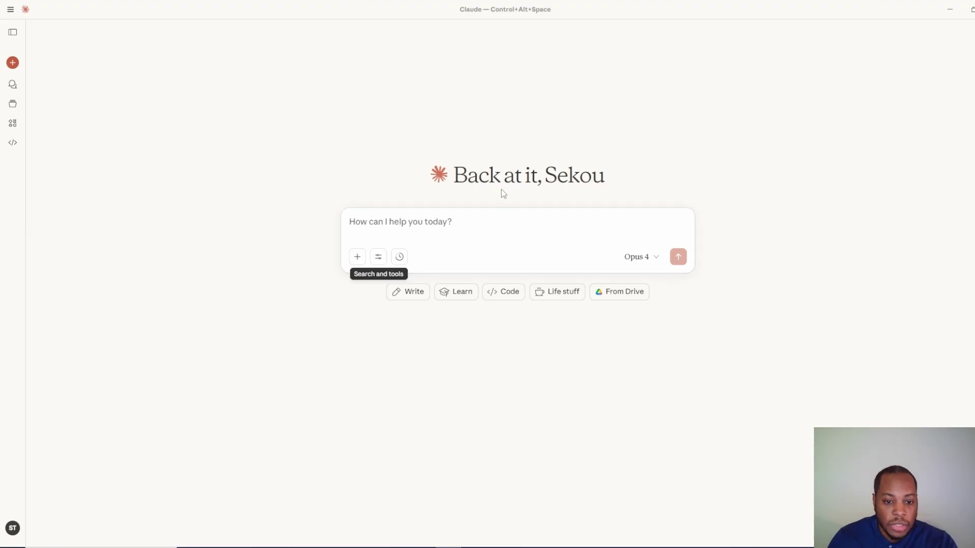
type("Connec")
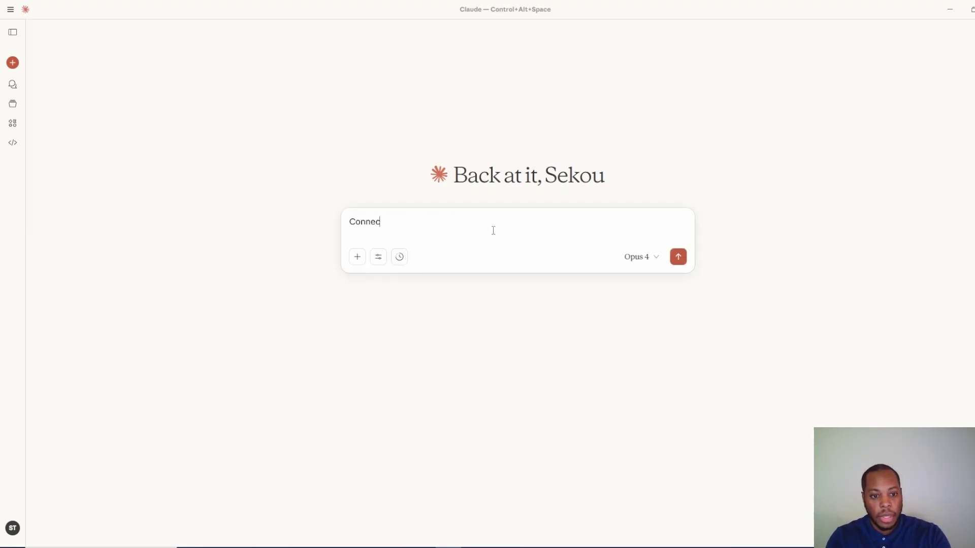
type("t to NBA Season 2")
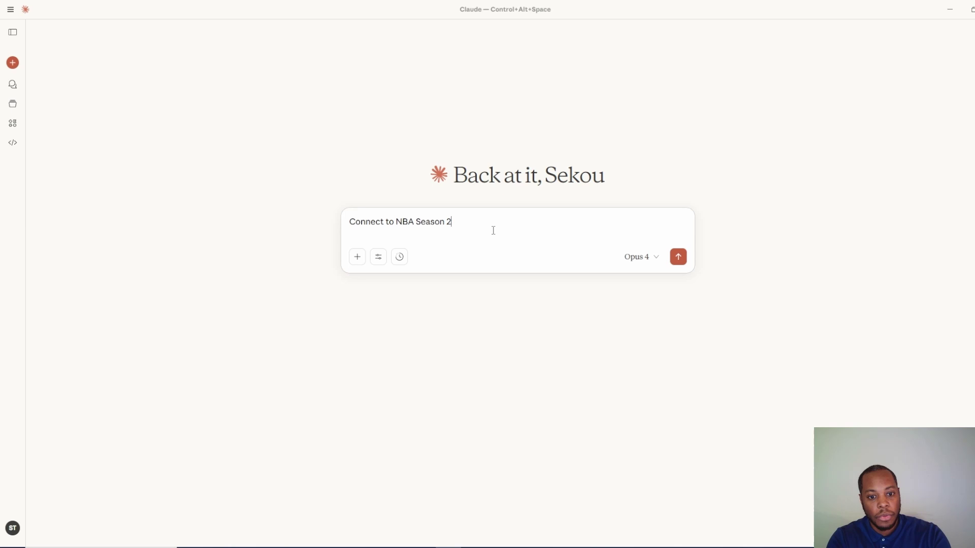
type("025-20")
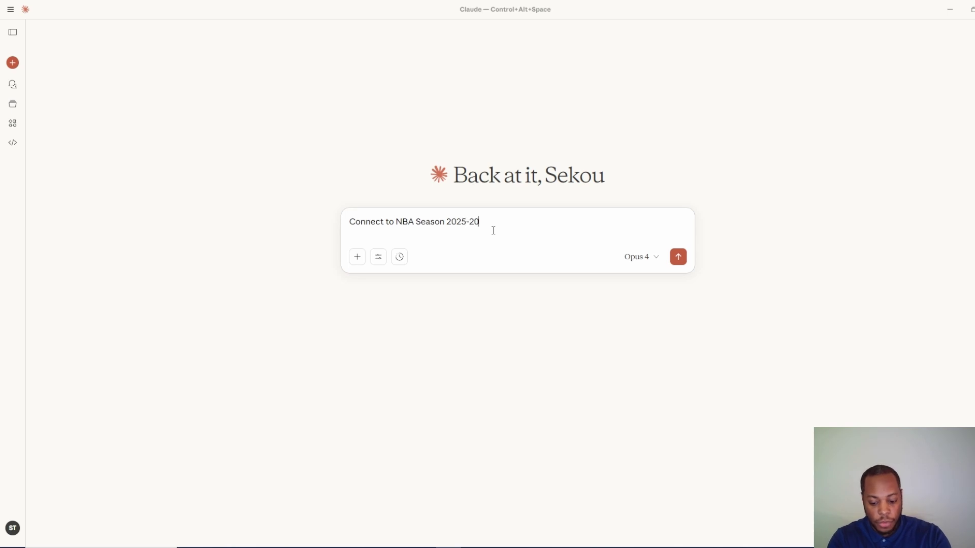
type("26 Power BI")
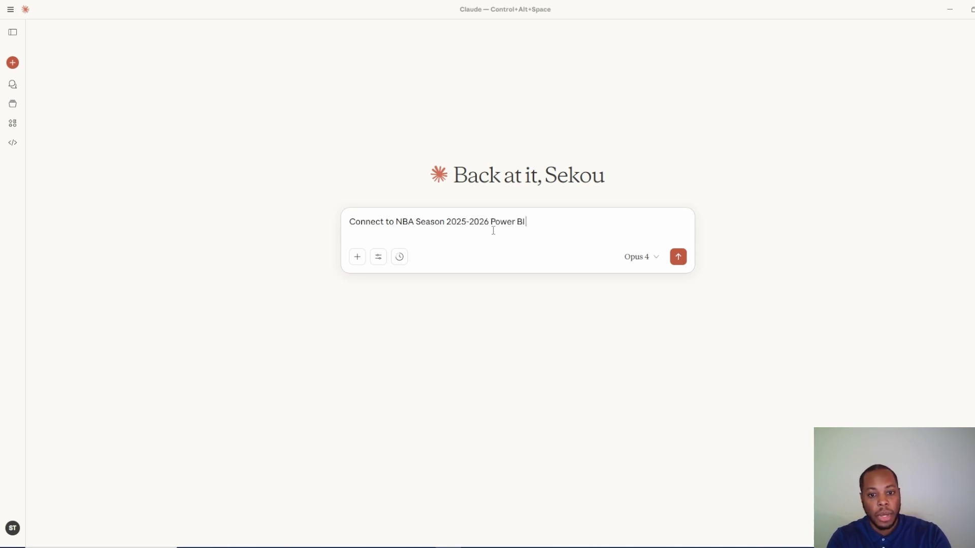
type(" workbook")
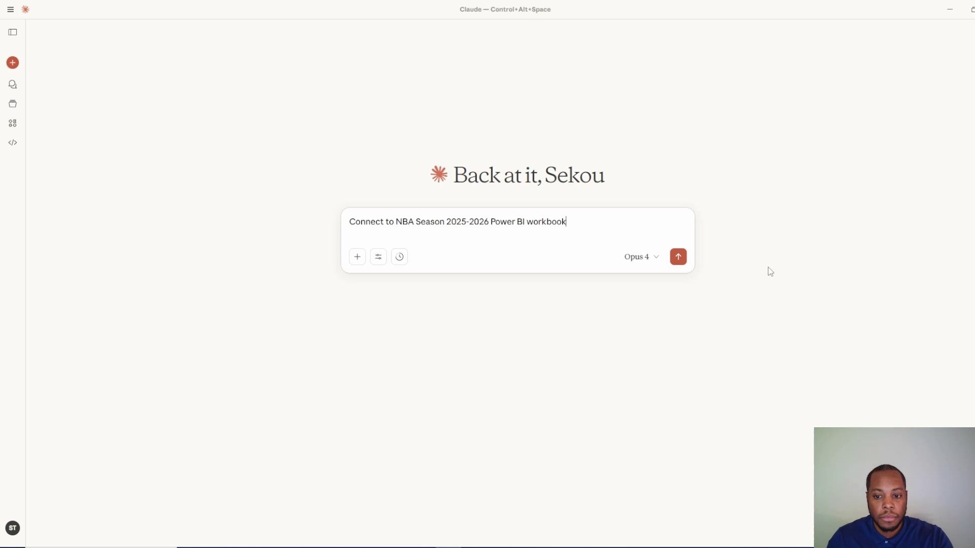
left_click(678, 257)
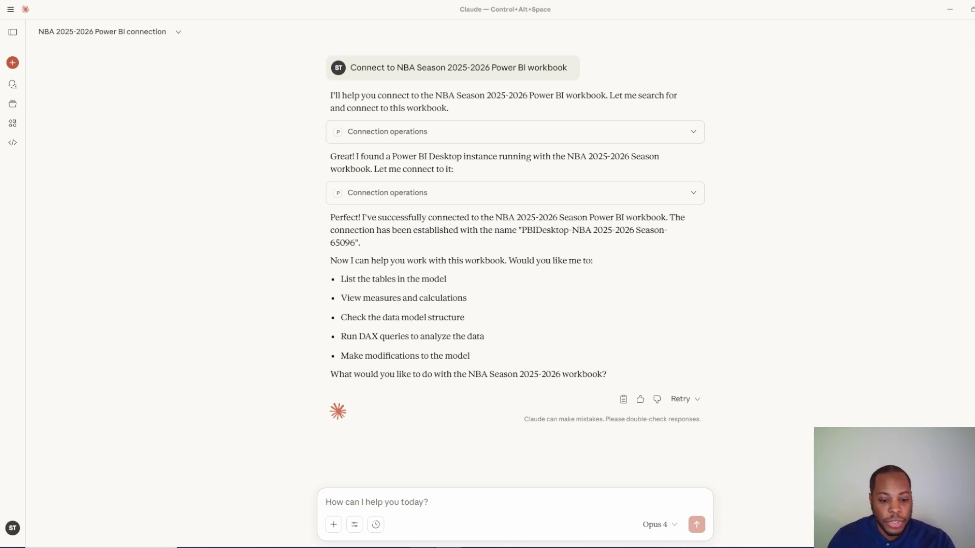
left_click(462, 505)
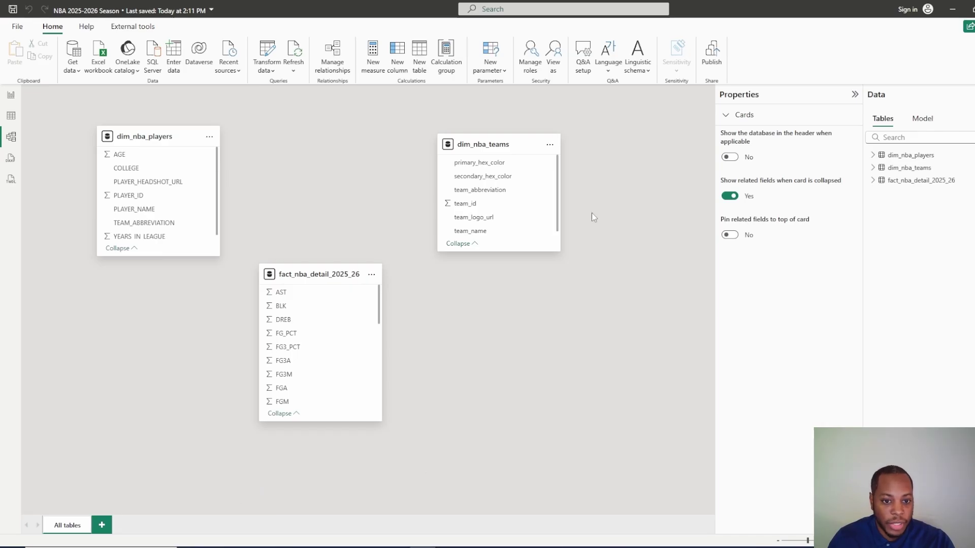
Ask Claude to 'Make relationship in the data model', then switch to Power BI to check it.
left_click(501, 504)
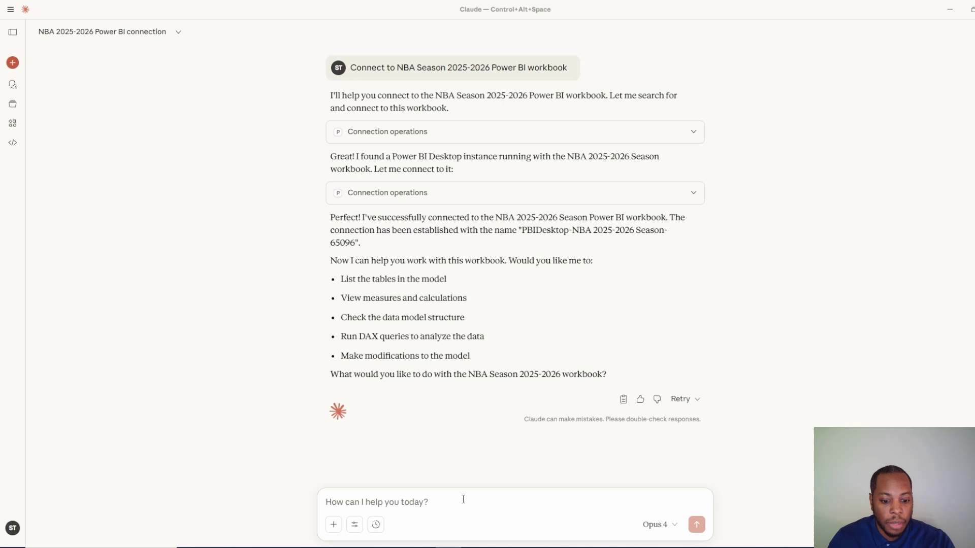
type("Make")
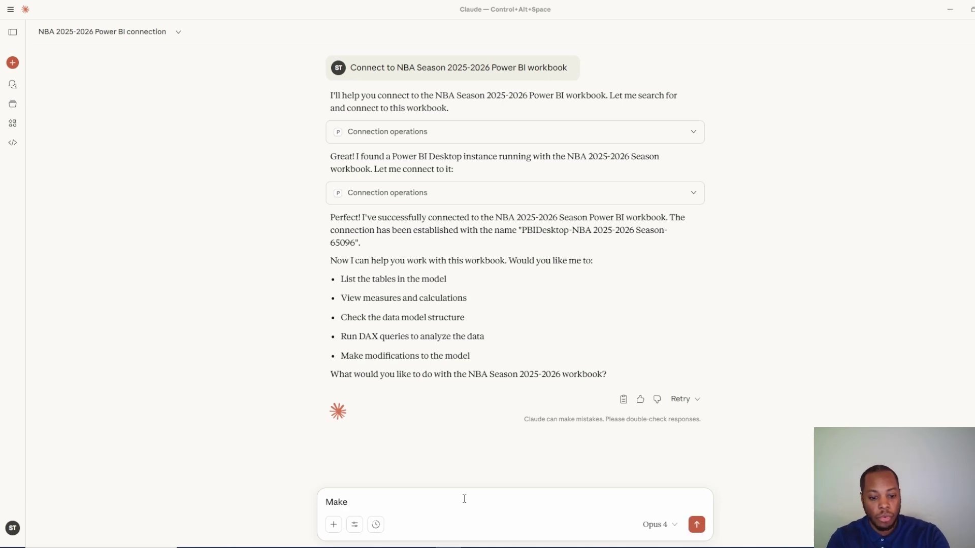
type(" relationship in the data m")
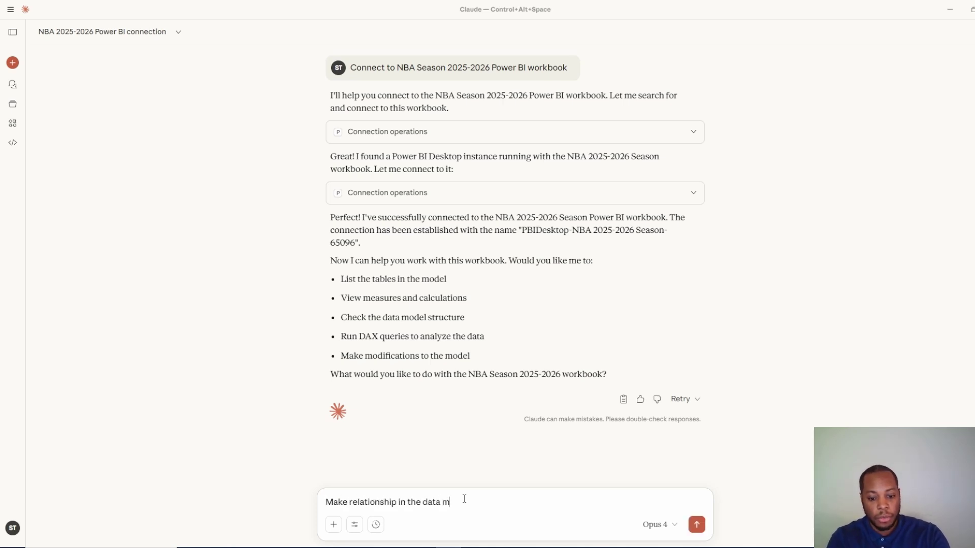
type("odel")
key("Return")
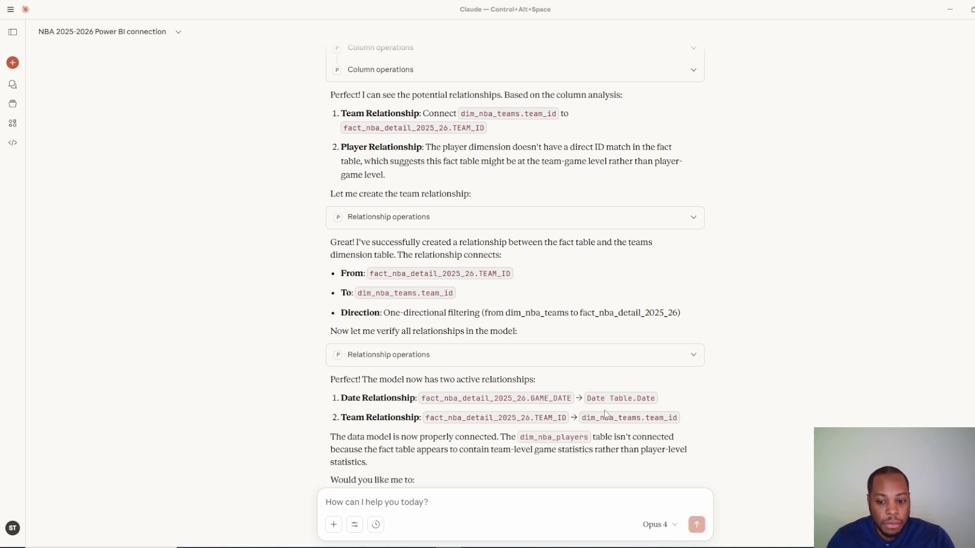
key("alt+Tab")
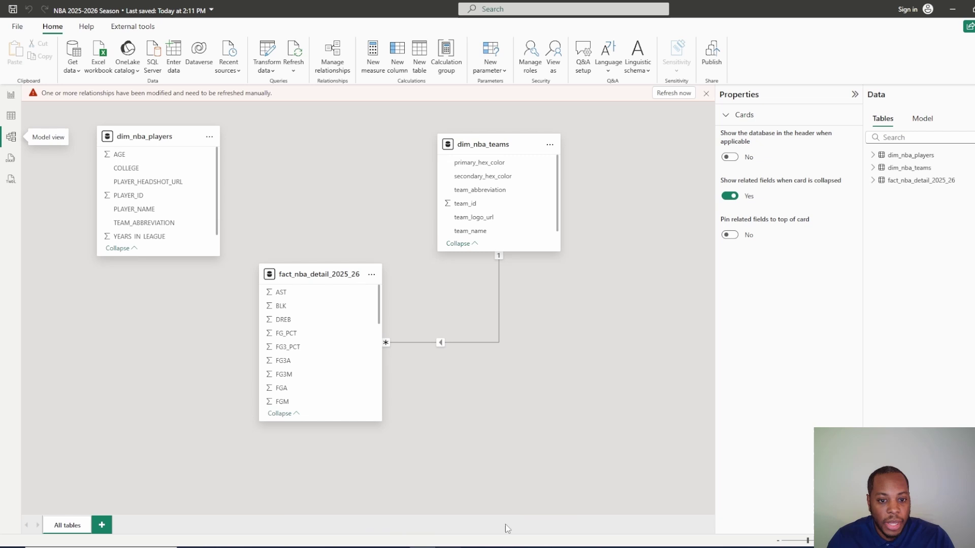
Refresh the modified relationships in Power BI's Model view, then review Claude's confirmation.
left_click(670, 97)
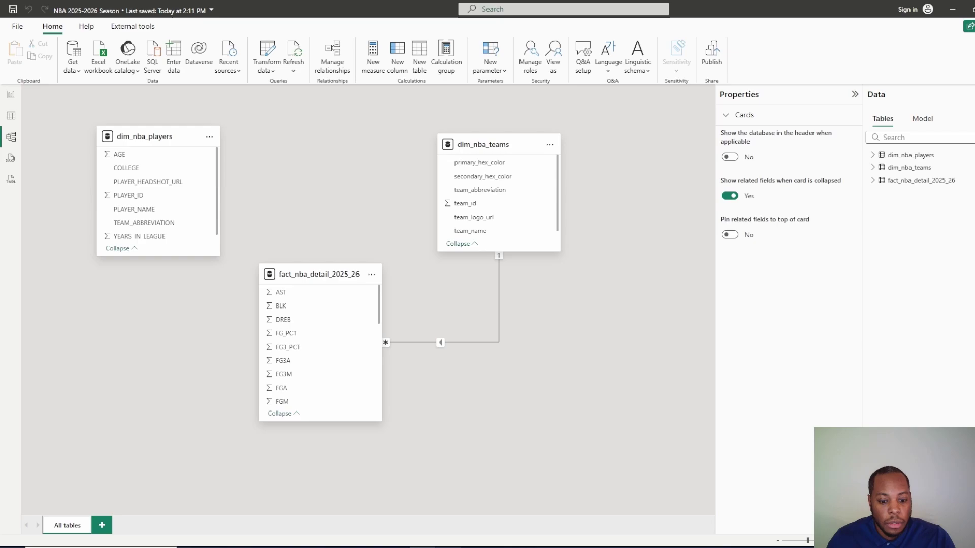
key("alt+Tab")
scroll(528, 441, "down", 3)
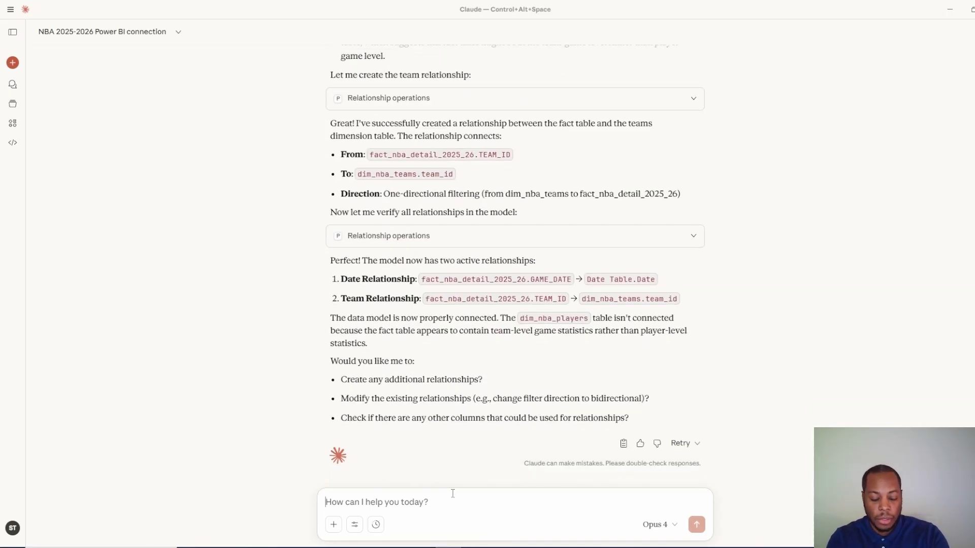
Ask Claude to create a date table in the data model and allow its date range query once.
type("creat")
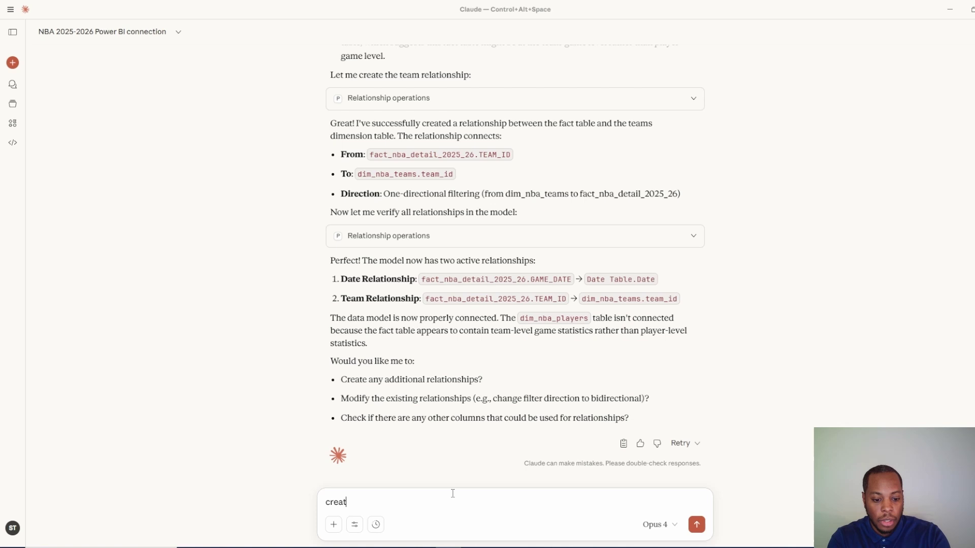
type("e a date table in the")
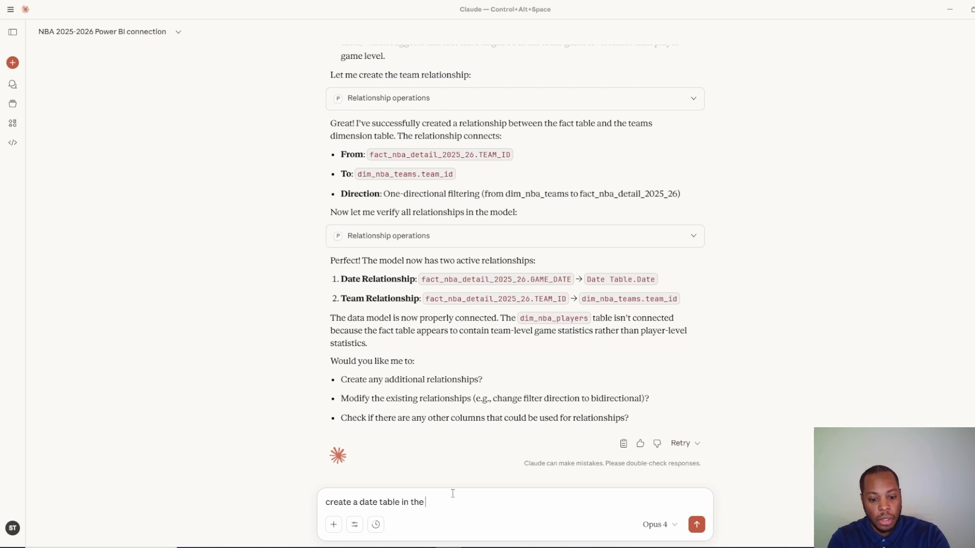
type(" data model")
key("Return")
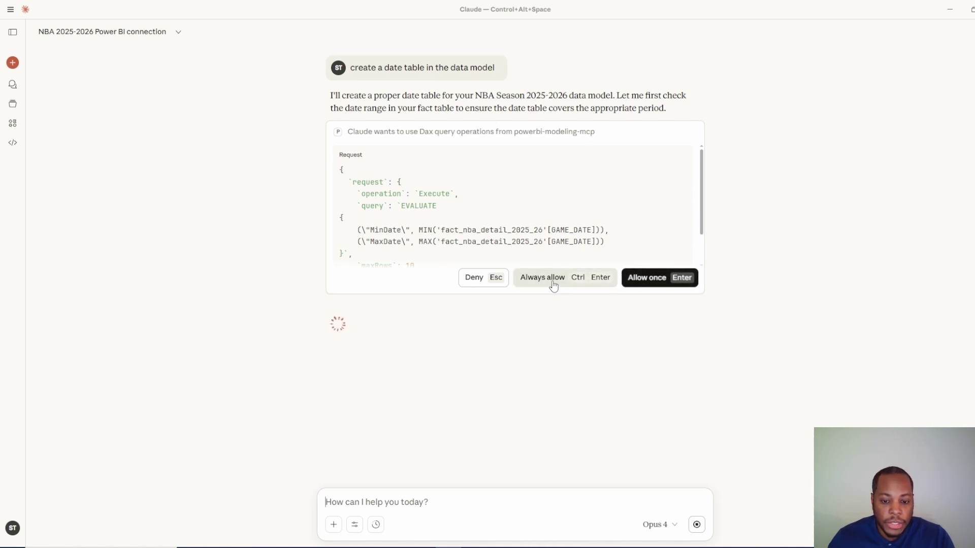
left_click(647, 286)
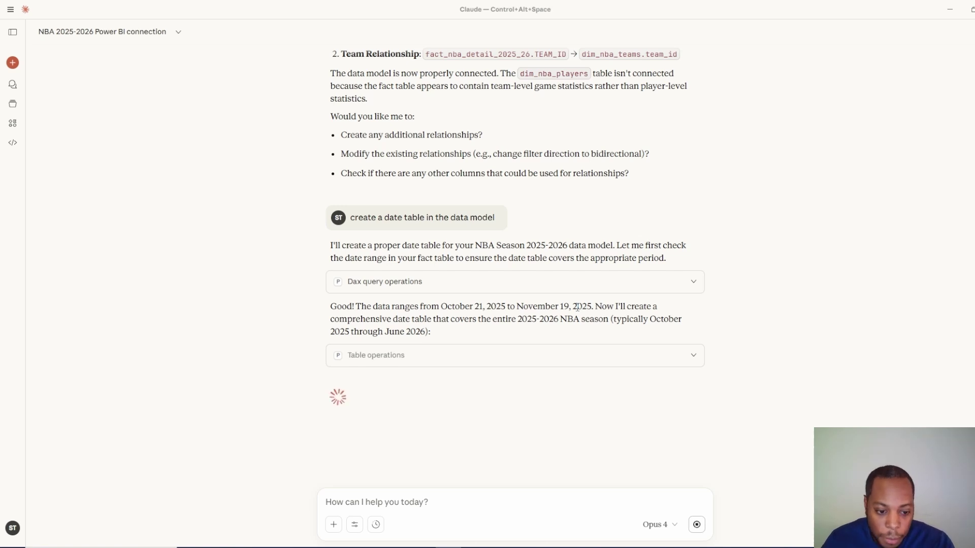
Expand the table operation panels and scroll their JSON to confirm the Calendar table was created.
left_click(594, 355)
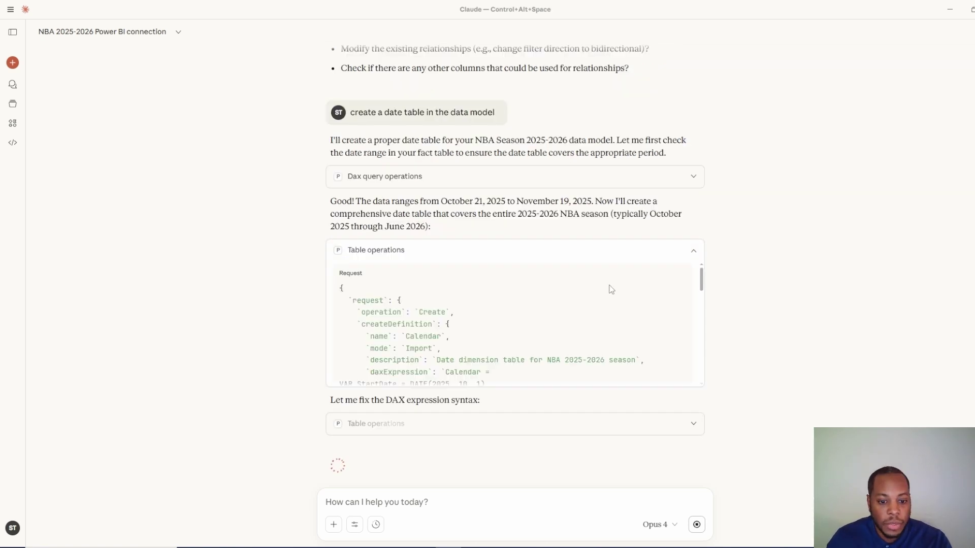
scroll(611, 289, "down", 5)
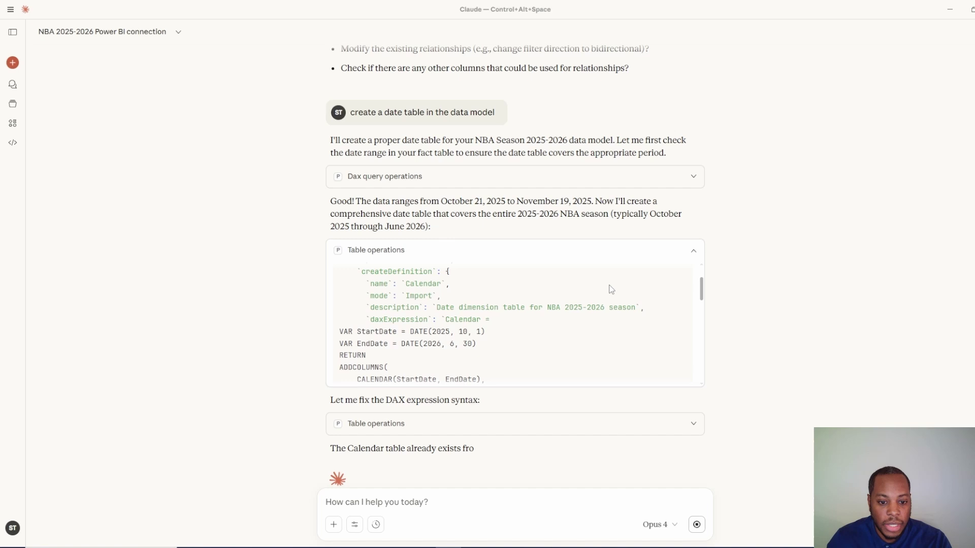
scroll(611, 289, "down", 8)
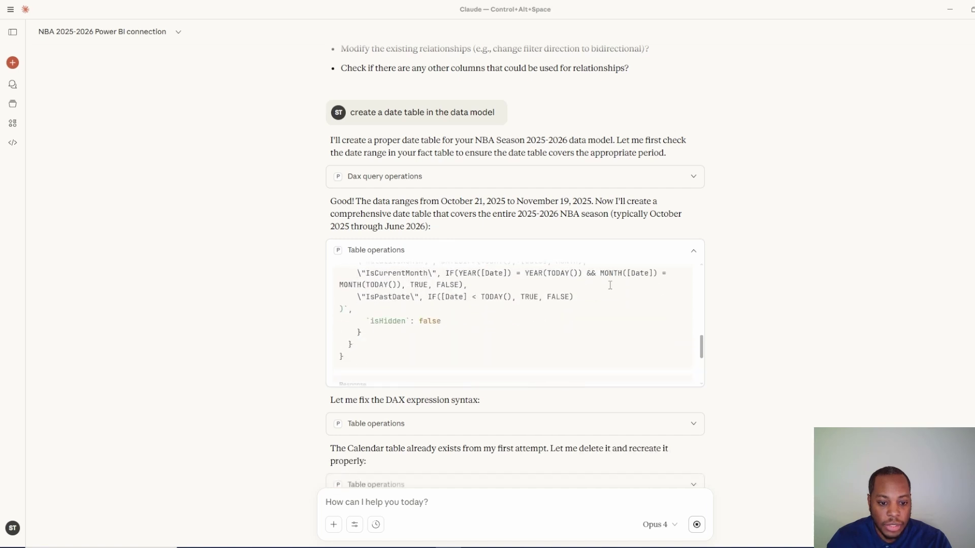
scroll(736, 356, "down", 3)
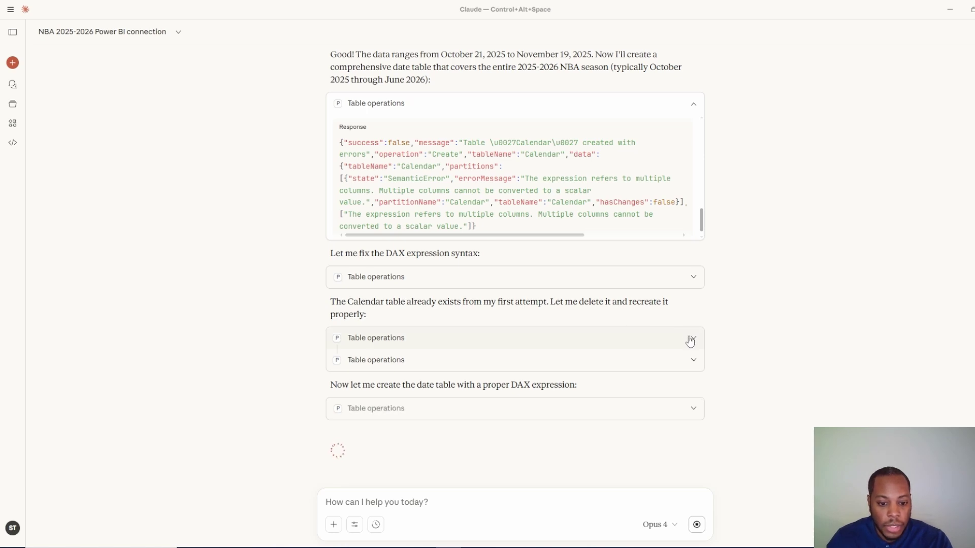
left_click(697, 412)
scroll(590, 345, "down", 2)
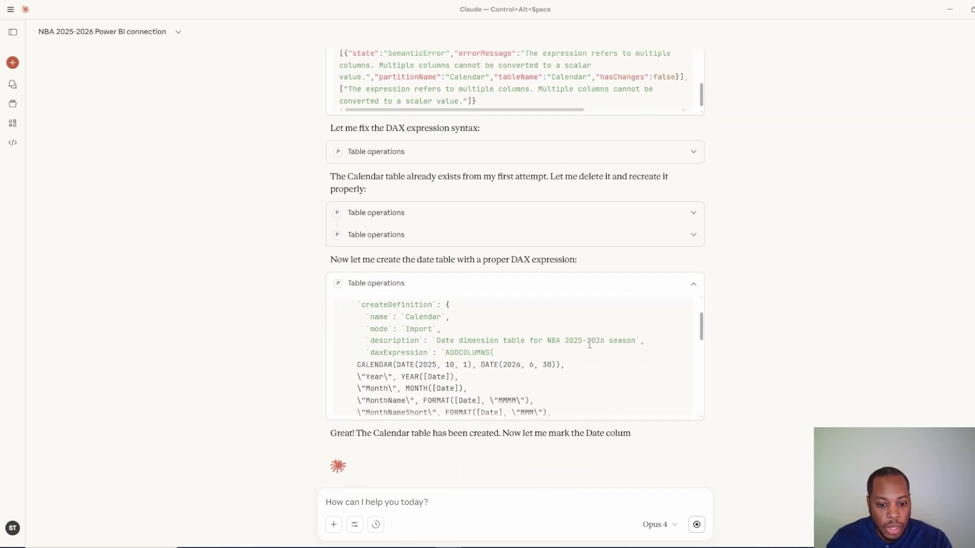
scroll(586, 344, "down", 5)
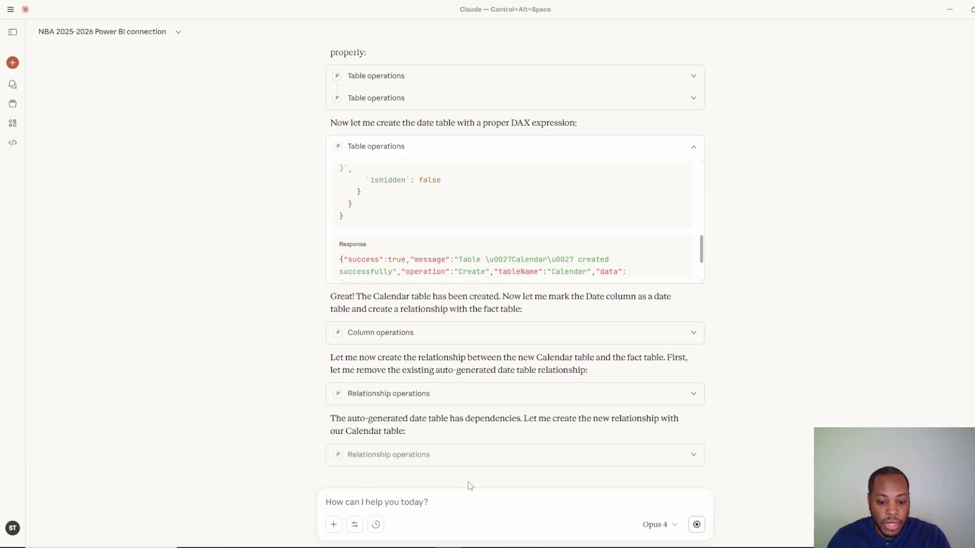
Spread the Calendar, fact_nba_detail_2025_26 and dim_nba_teams cards apart in Power BI and refresh calculated objects.
key("alt+Tab")
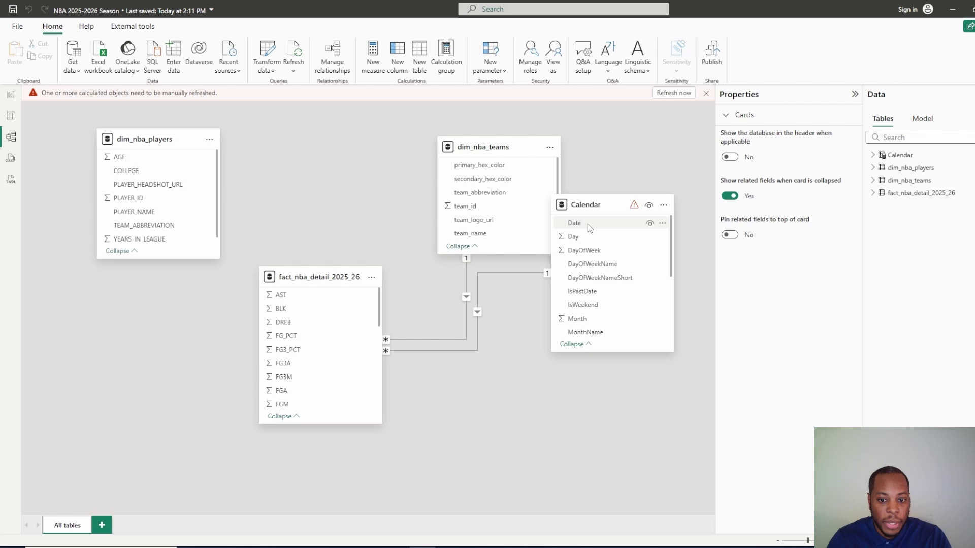
left_click_drag(591, 204, 539, 193)
left_click_drag(336, 277, 417, 304)
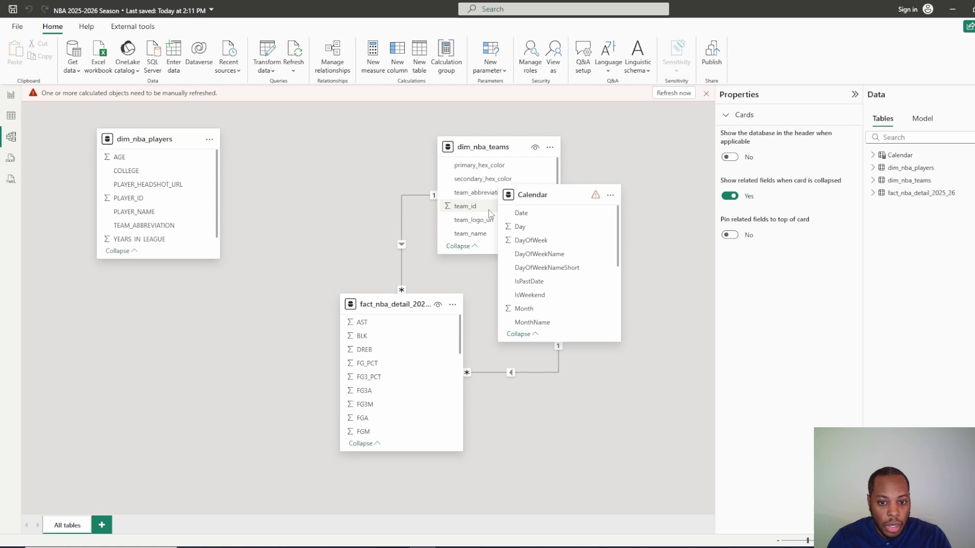
left_click_drag(557, 194, 634, 166)
left_click(665, 93)
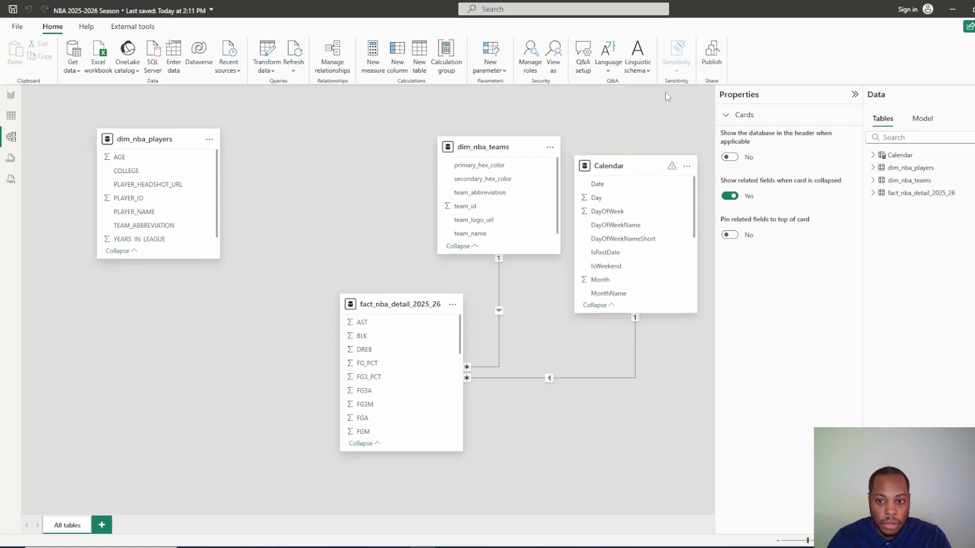
left_click_drag(471, 145, 312, 146)
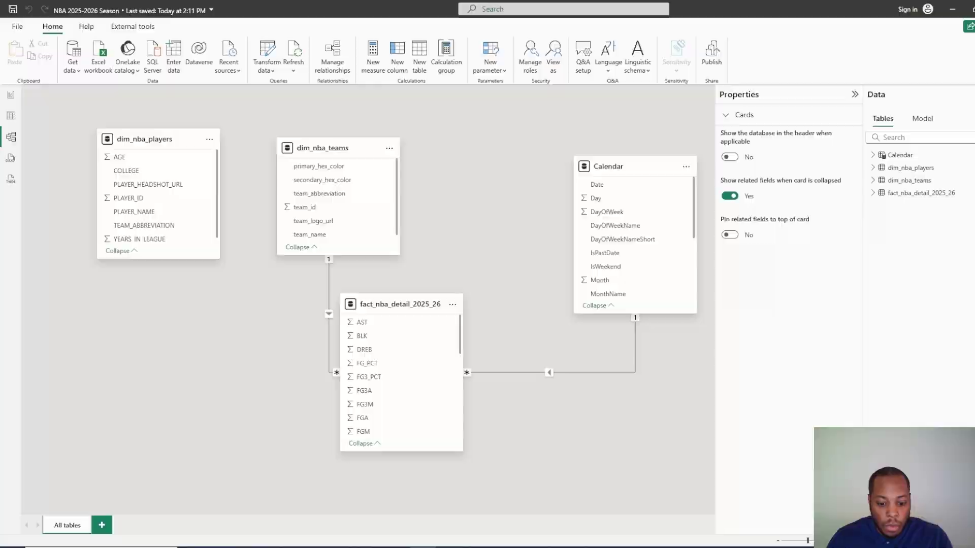
key("alt+Tab")
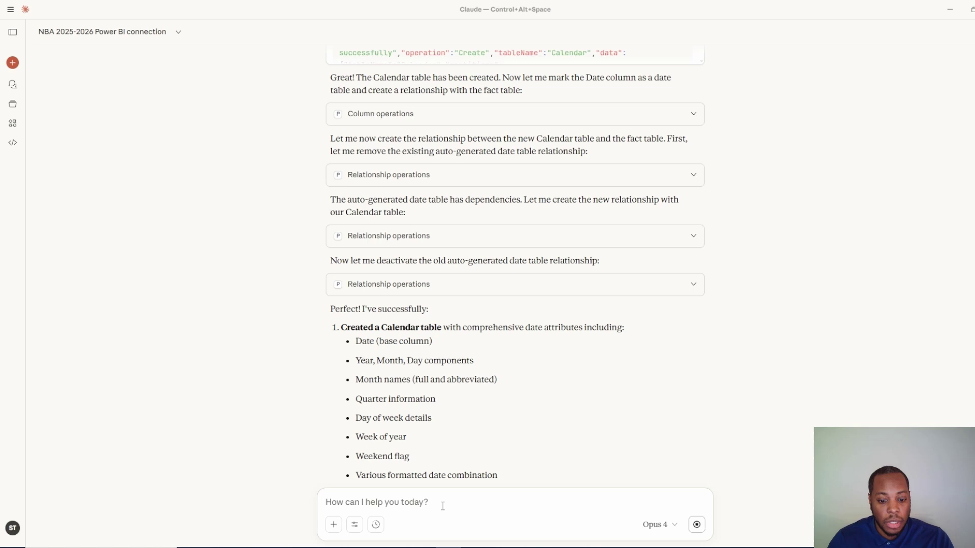
Request DAX measures for winning teams only, allowing Claude's WL column query once.
type("Create a dax measu")
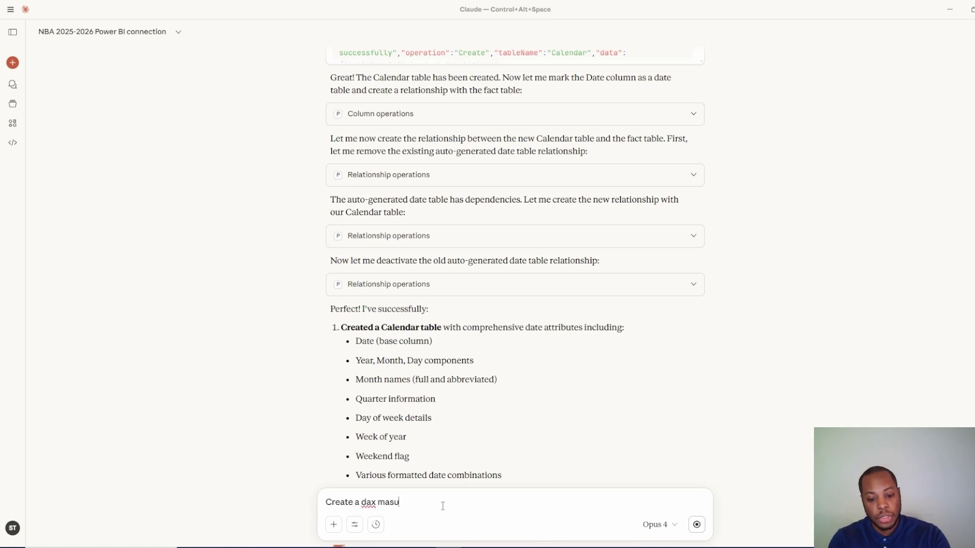
key("BackSpace")
key("BackSpace")
key("BackSpace")
type("easures for winning teams")
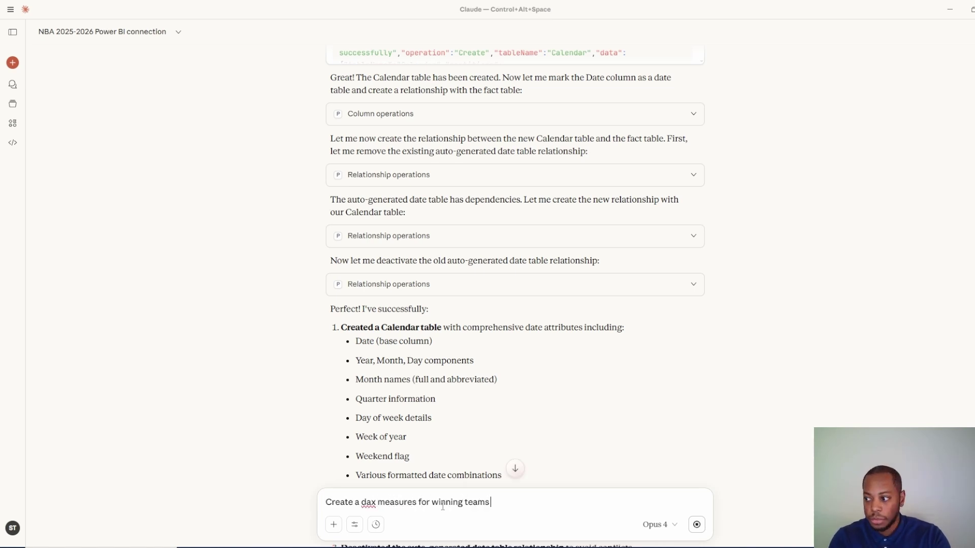
type(" only")
key("Return")
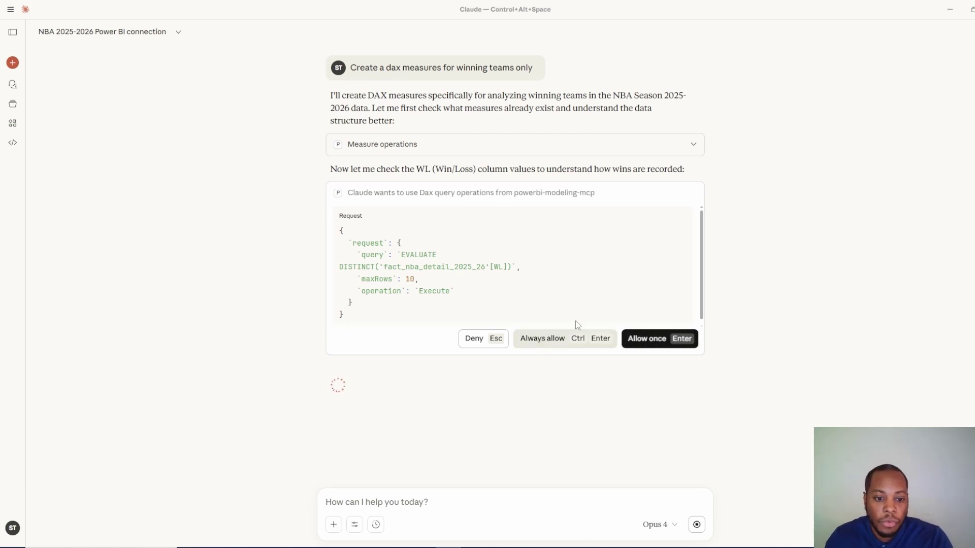
left_click(644, 345)
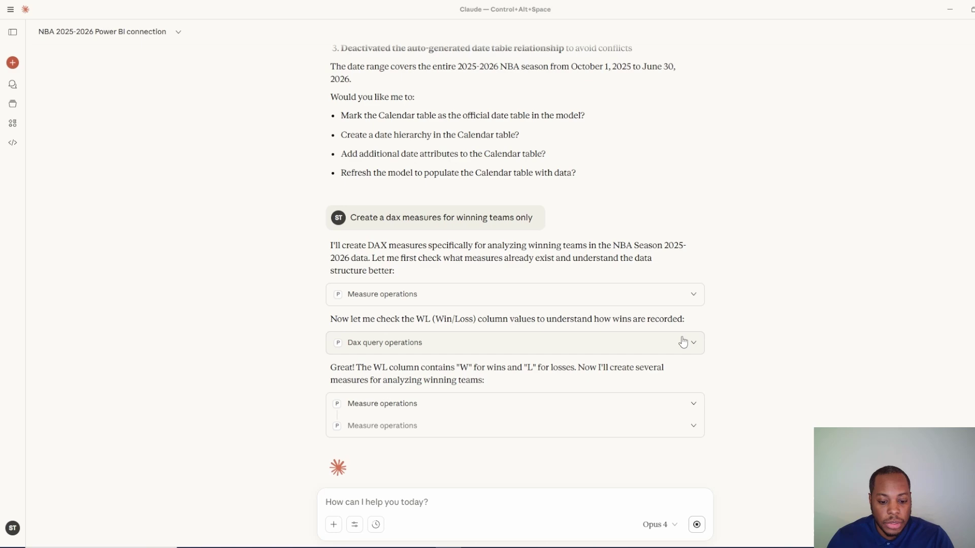
In Power BI, select the Total Wins measure under fact_nba_detail_2025_26 to view its formula and properties.
key("alt+Tab")
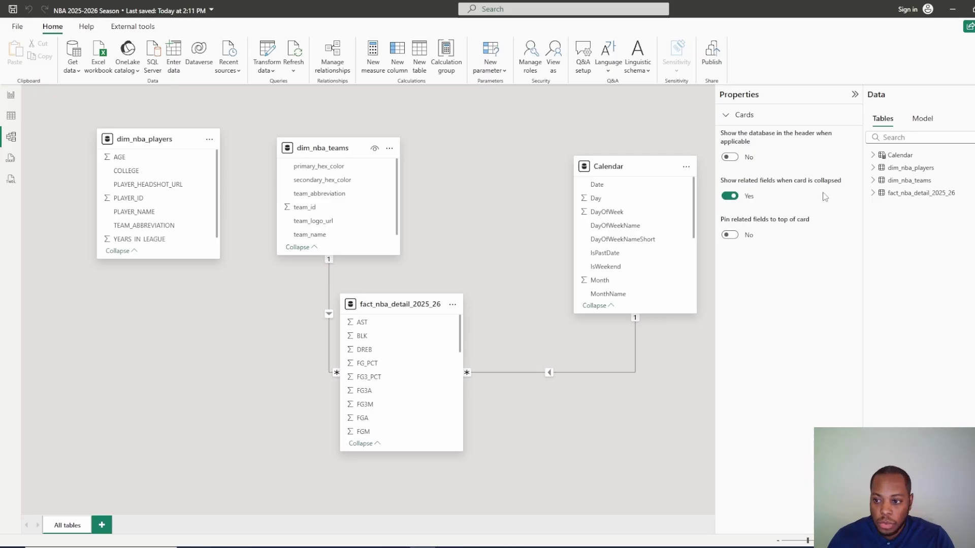
left_click(873, 193)
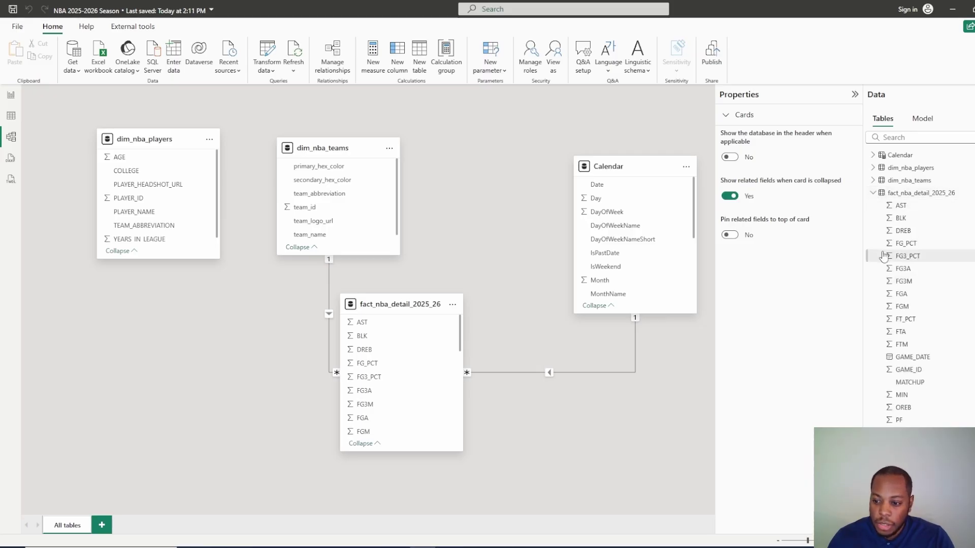
scroll(883, 258, "down", 2)
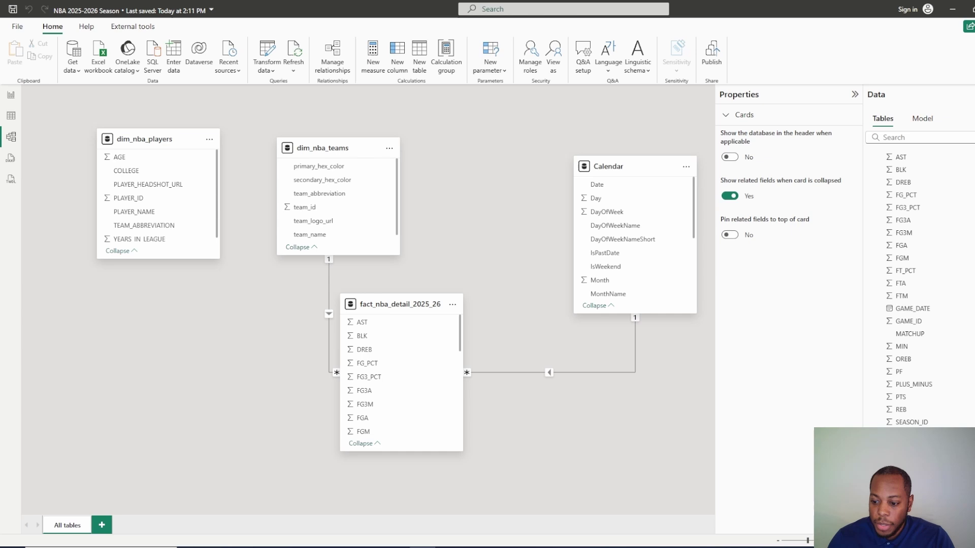
scroll(908, 289, "down", 1)
left_click(914, 447)
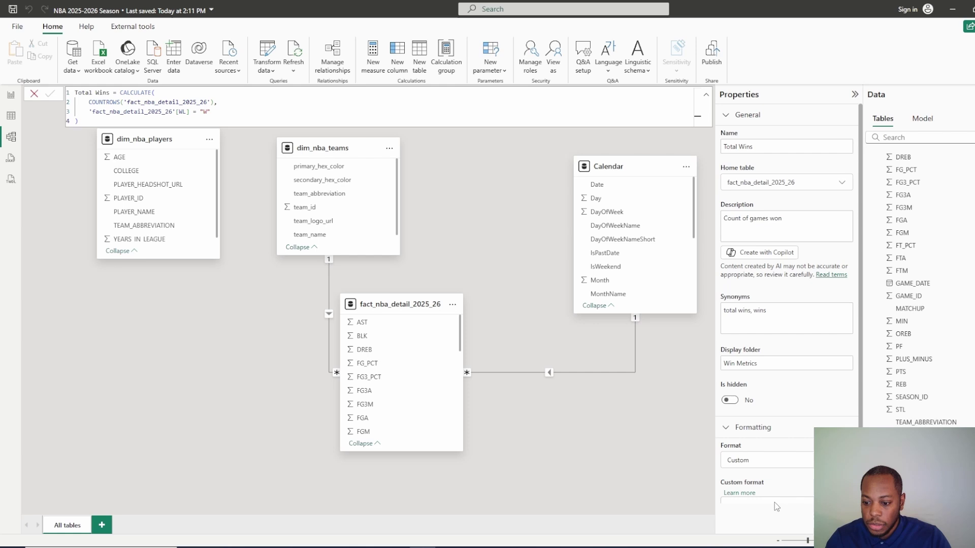
In Report view, widen the Data pane and select Total Wins in the Win Metrics folder to show its formula.
left_click(12, 95)
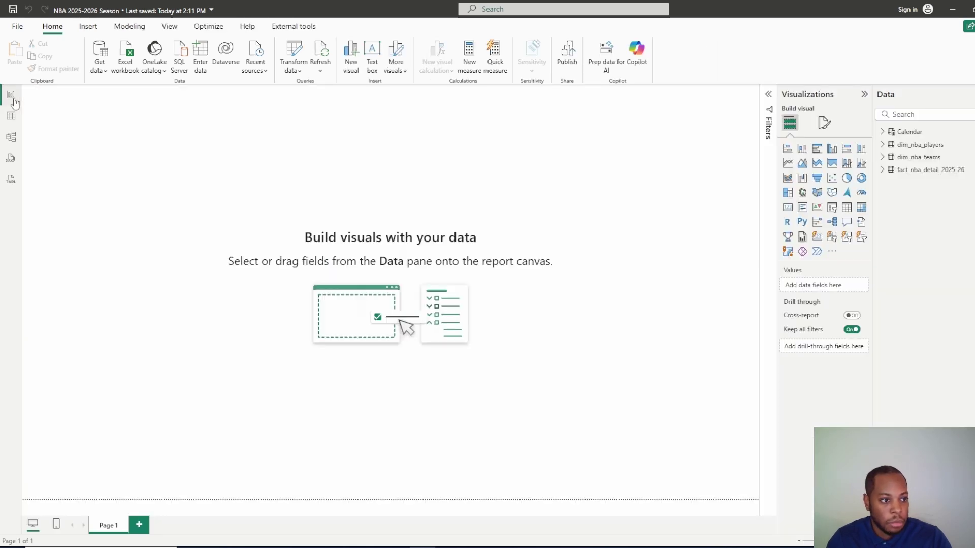
left_click_drag(872, 141, 611, 152)
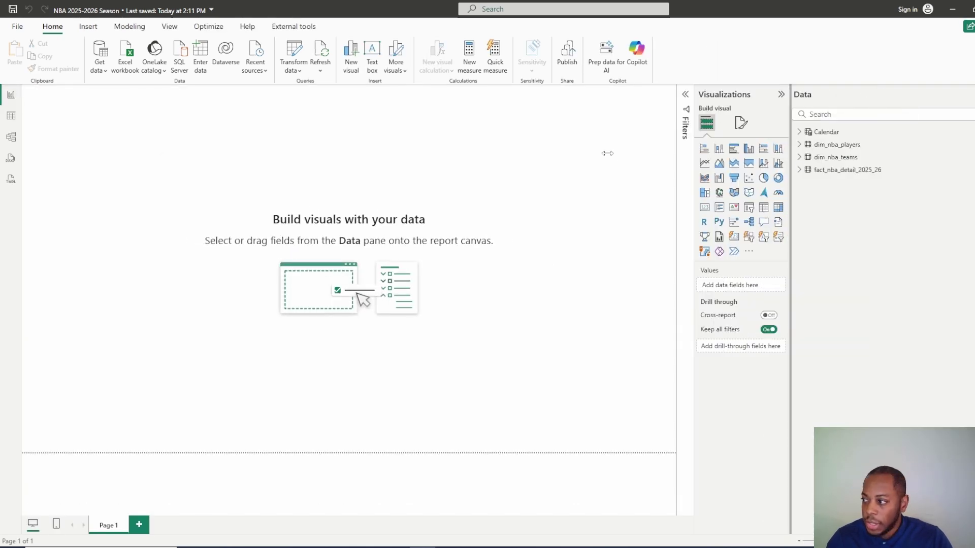
left_click(799, 171)
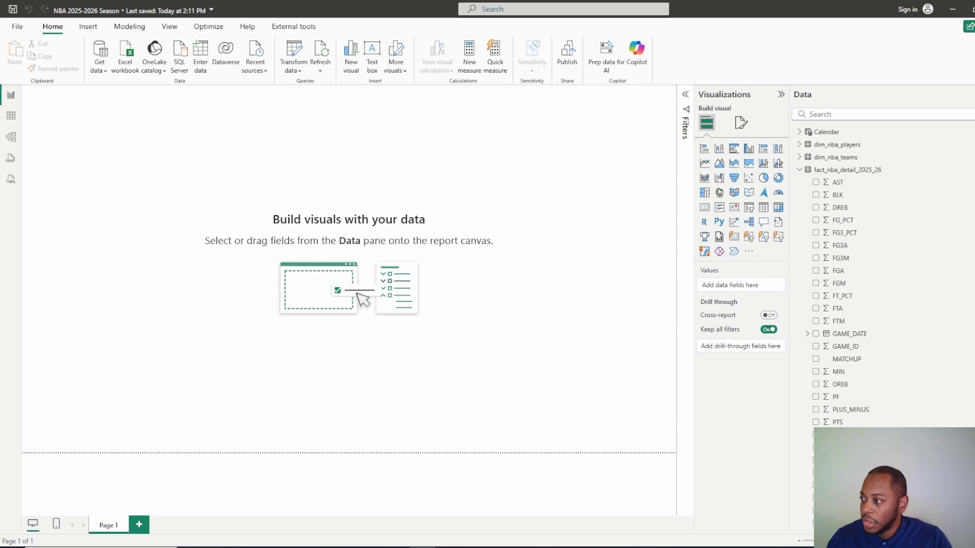
scroll(919, 355, "down", 2)
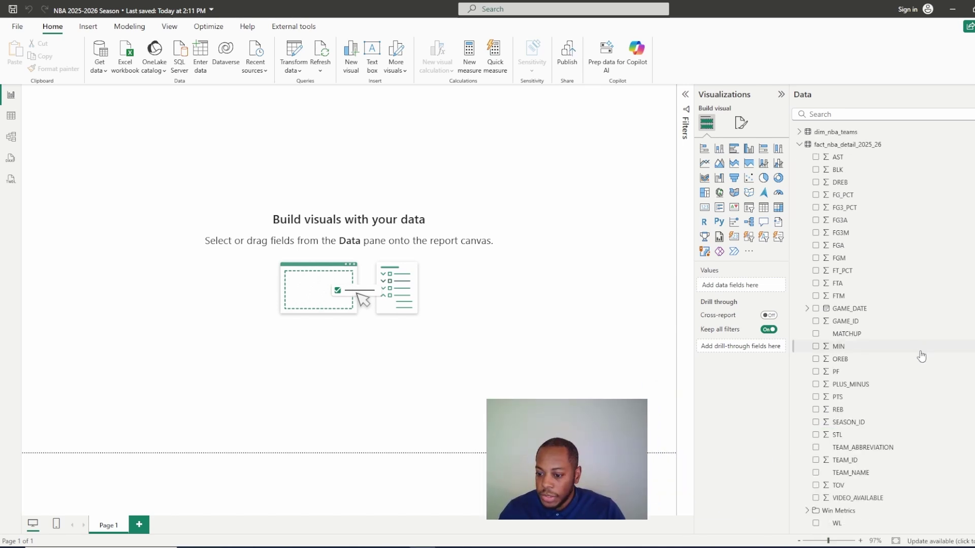
left_click(807, 511)
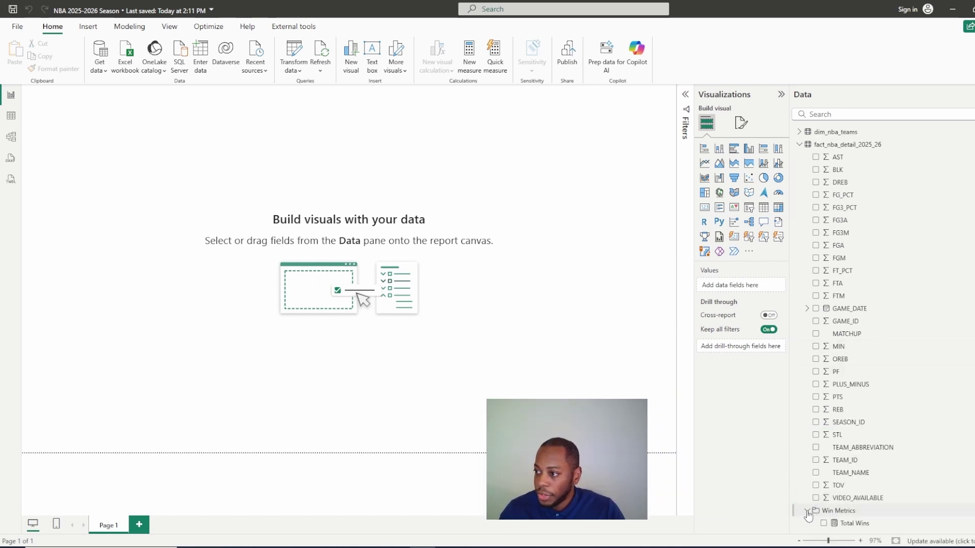
left_click(855, 524)
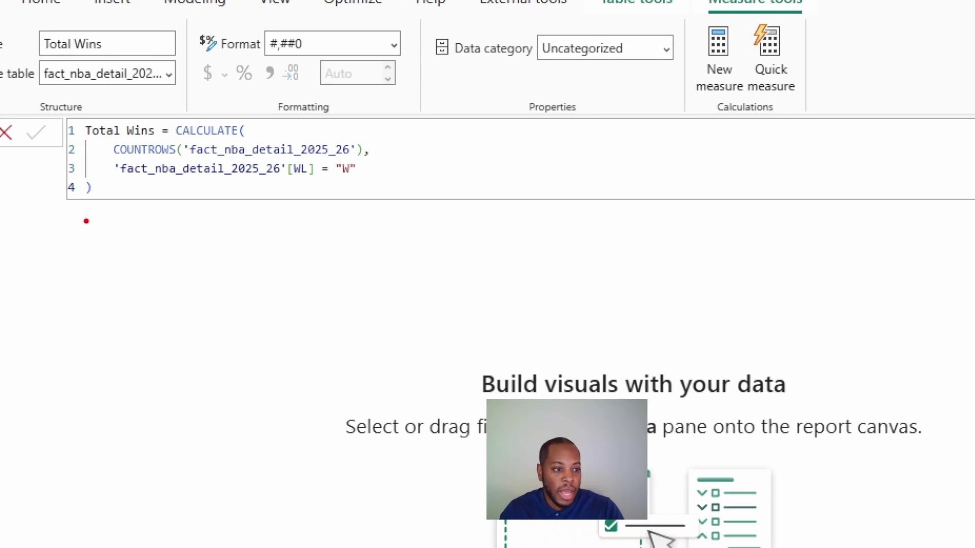
left_click_drag(86, 221, 463, 209)
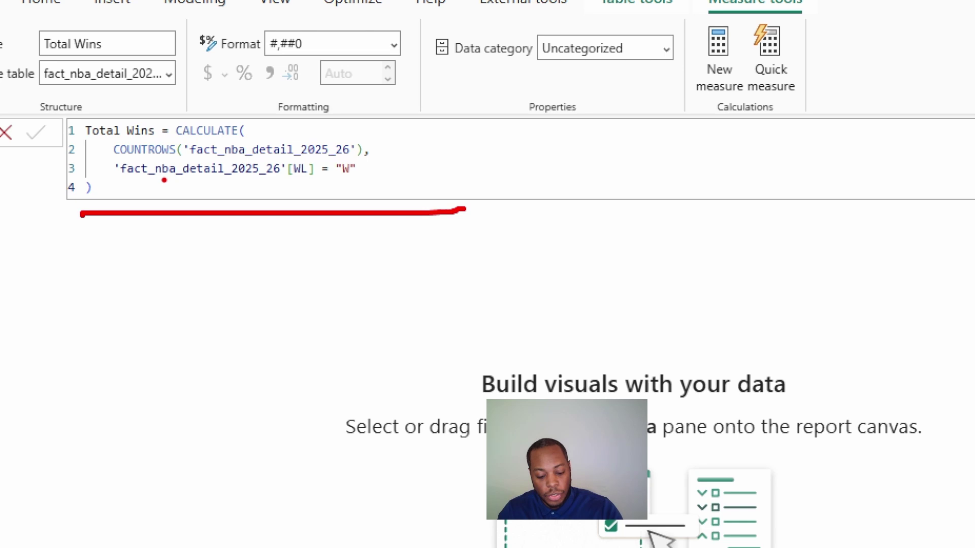